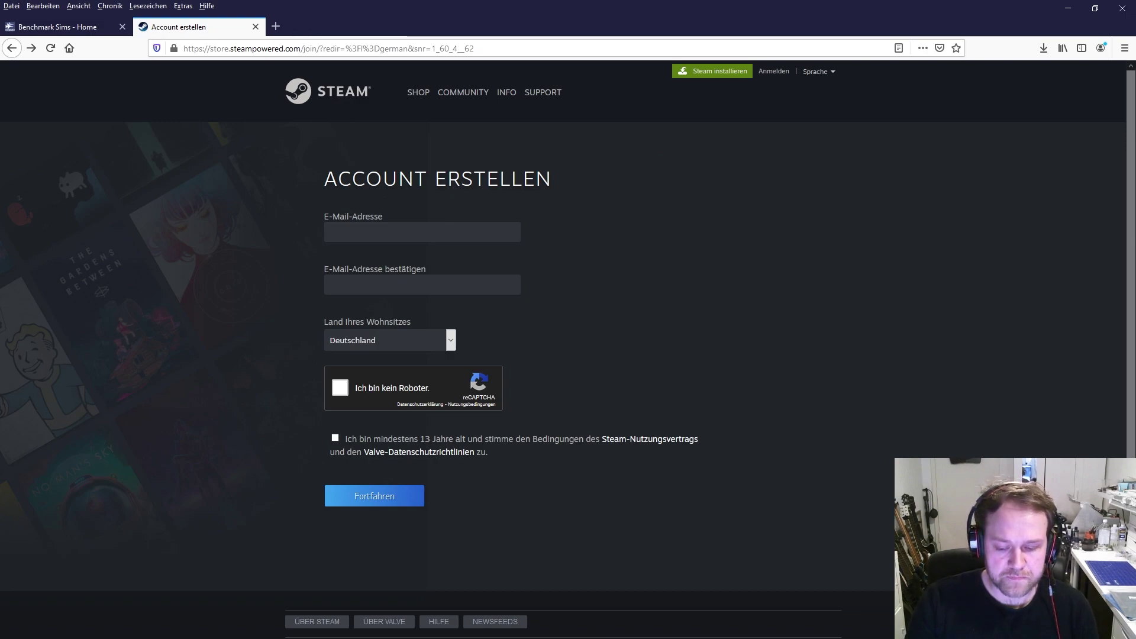
Step: Switch to the Steam client, search the shop for "falcon 4", view the Falcon 4.0 store page and return to the library
{"action": "key", "text": "alt+Tab"}
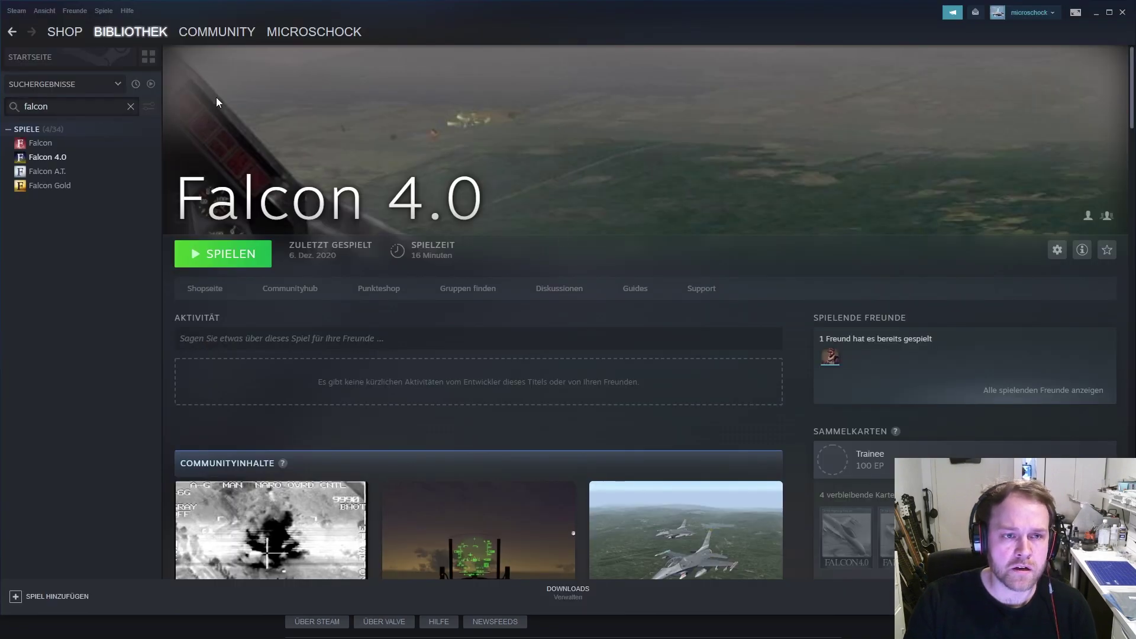
{"action": "left_click", "coordinate": [64, 31]}
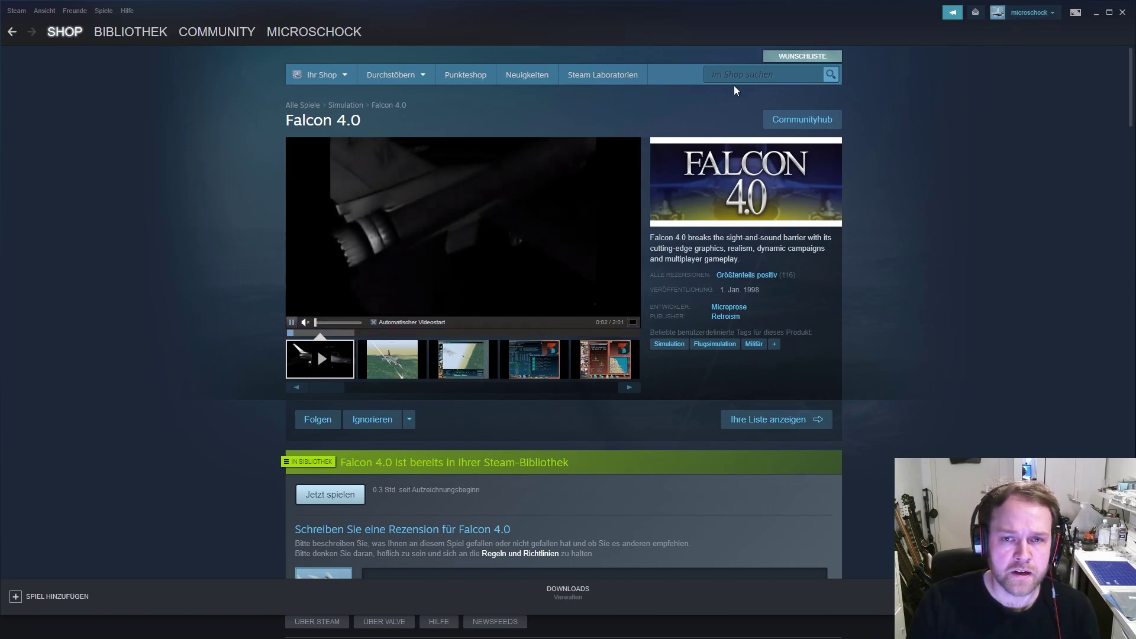
{"action": "left_click", "coordinate": [756, 69]}
{"action": "type", "text": "fal"}
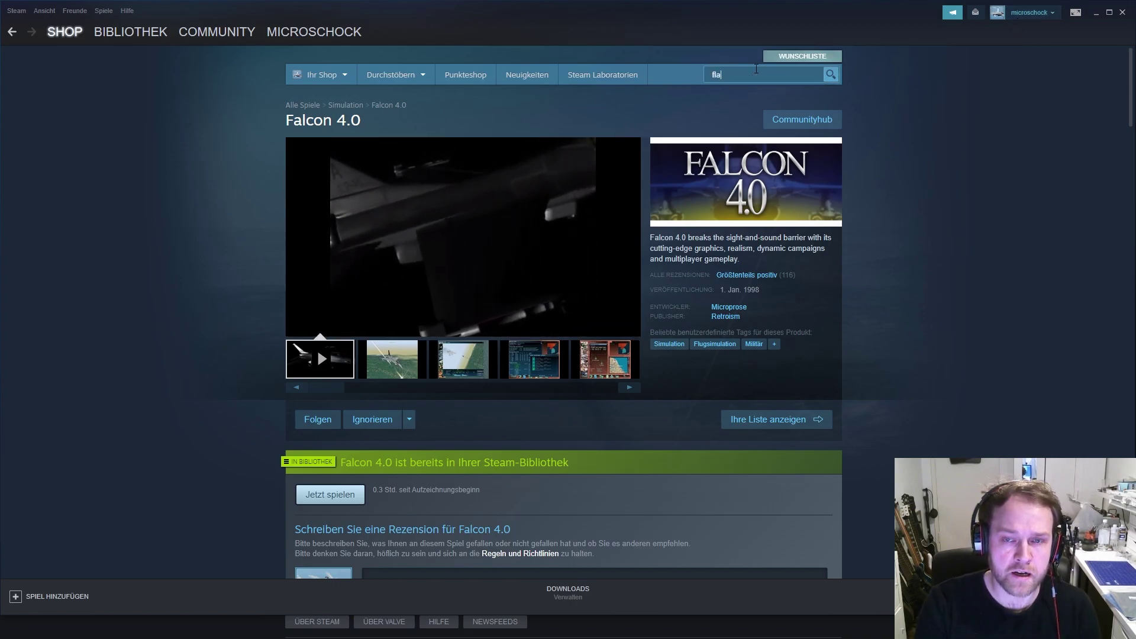
{"action": "type", "text": "con 4"}
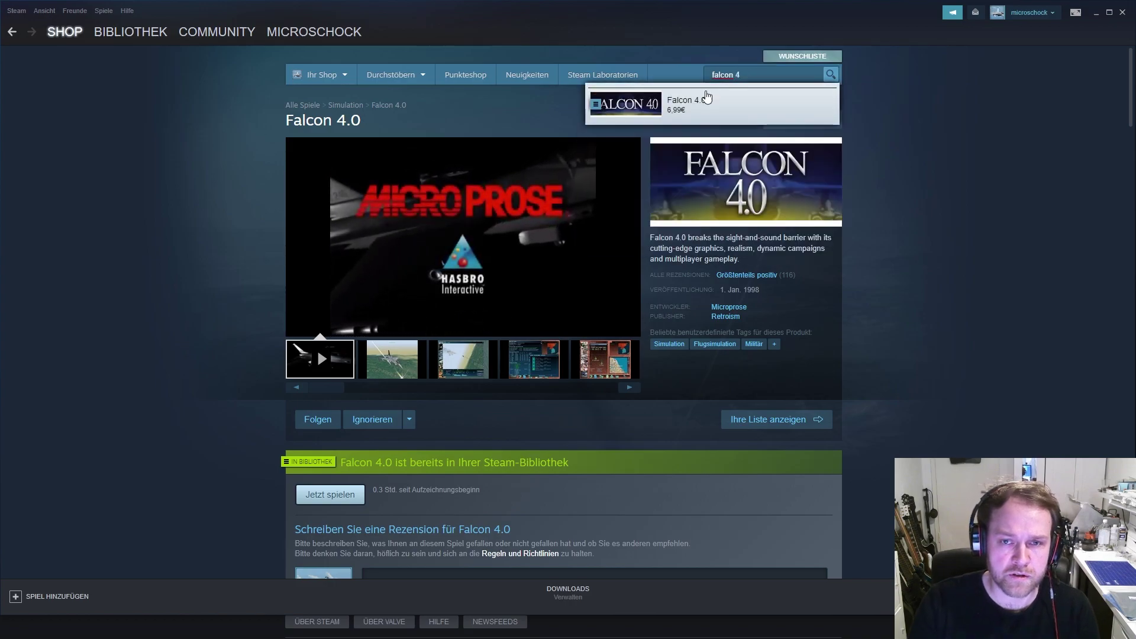
{"action": "left_click", "coordinate": [710, 100]}
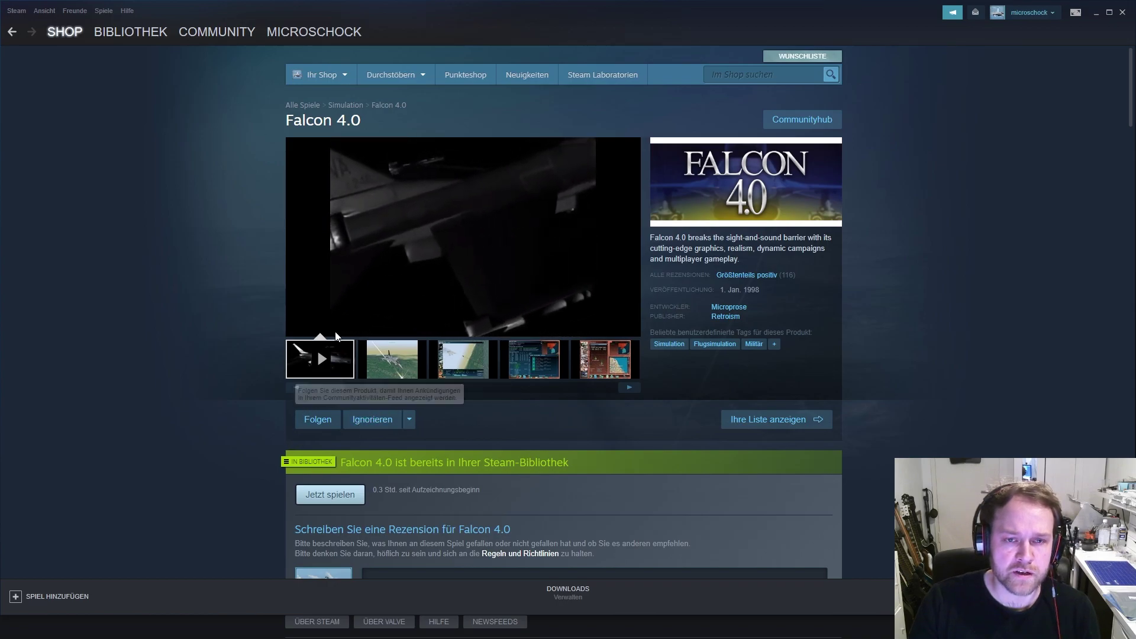
{"action": "scroll", "coordinate": [654, 422], "scroll_direction": "down", "scroll_amount": 2}
{"action": "scroll", "coordinate": [629, 381], "scroll_direction": "up", "scroll_amount": 2}
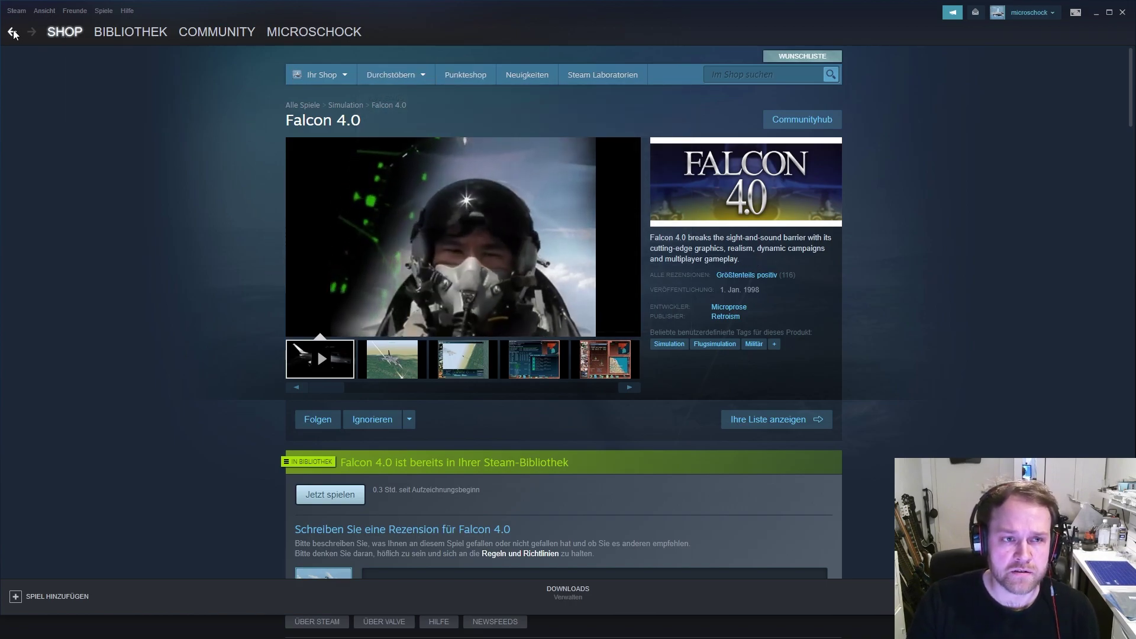
{"action": "left_click", "coordinate": [127, 32]}
{"action": "mouse_move", "coordinate": [123, 61]}
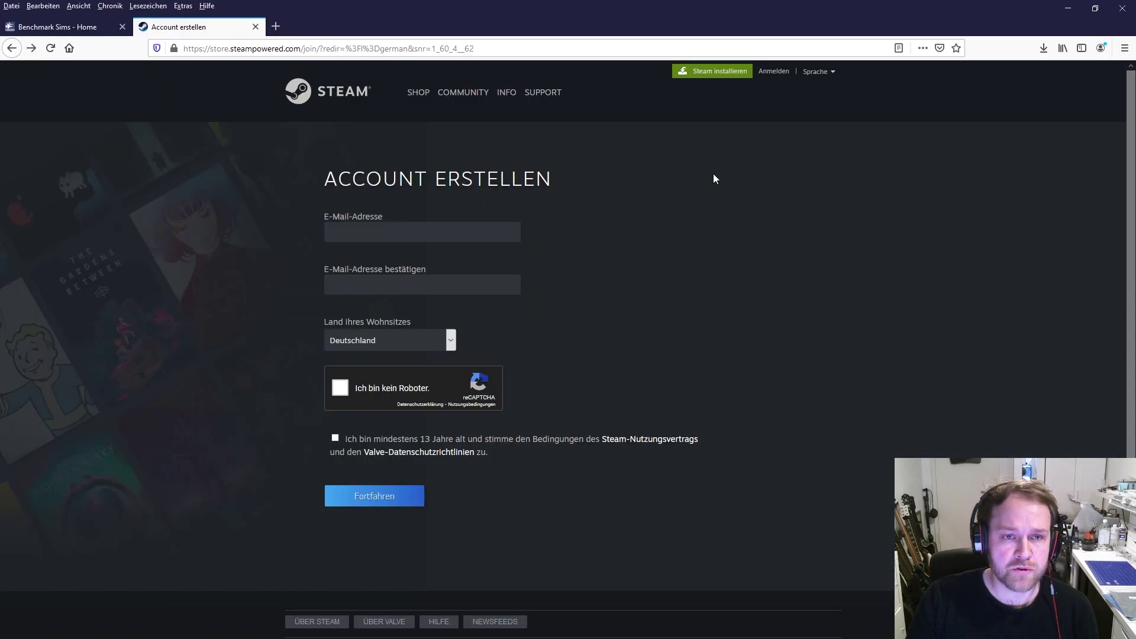
{"action": "left_click", "coordinate": [65, 29]}
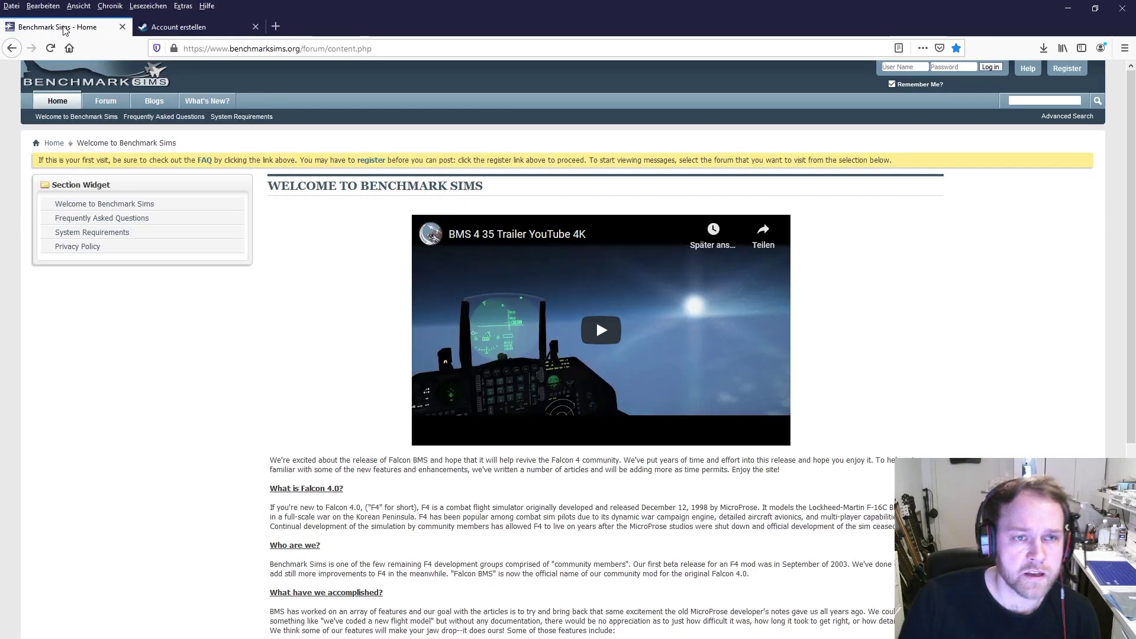
{"action": "left_click", "coordinate": [343, 48]}
{"action": "left_click", "coordinate": [411, 48]}
{"action": "key", "text": "ctrl+shift+Left"}
{"action": "key", "text": "ctrl+shift+Left"}
{"action": "key", "text": "ctrl+shift+Left"}
{"action": "key", "text": "ctrl+shift+Left"}
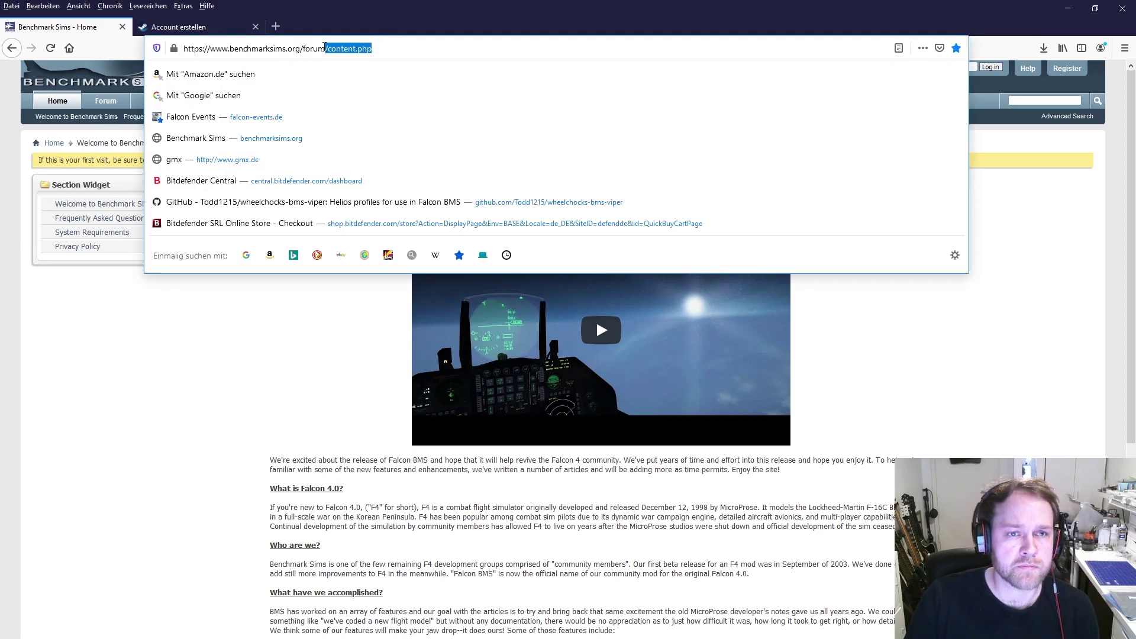
{"action": "key", "text": "BackSpace"}
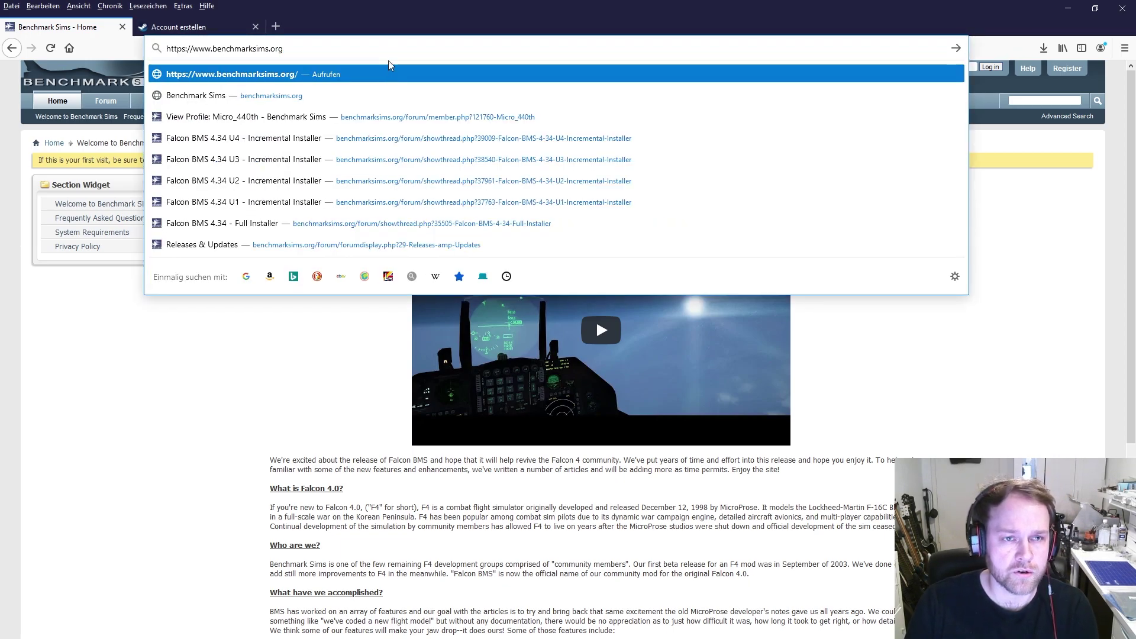
{"action": "key", "text": "Return"}
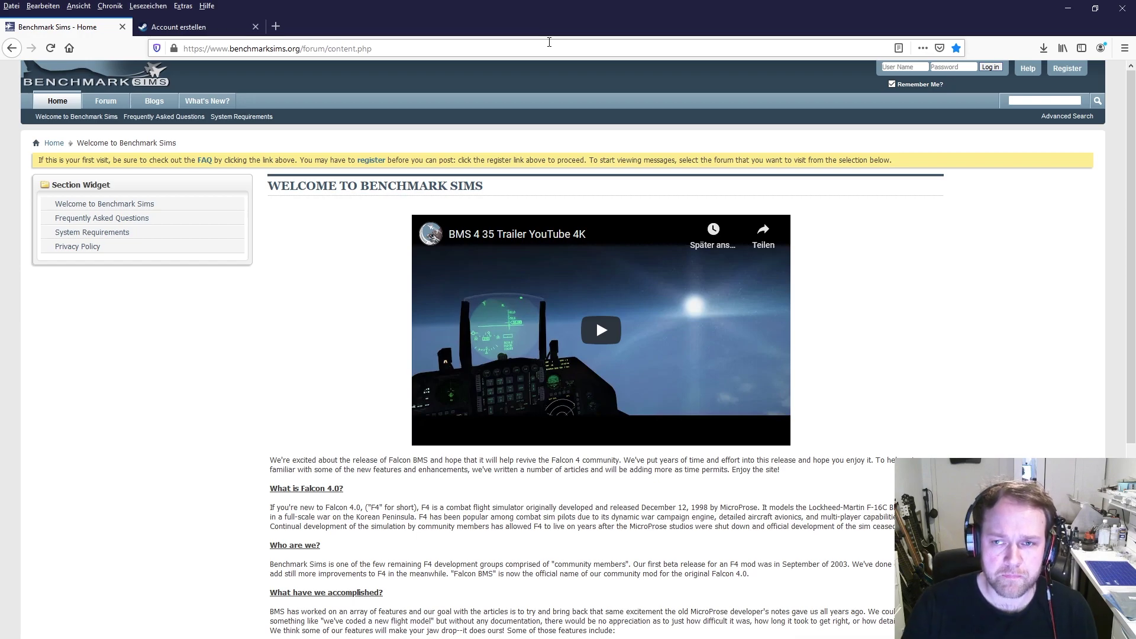
Step: View the Benchmark Sims account registration page and return to the site's home page
{"action": "scroll", "coordinate": [549, 459], "scroll_direction": "down", "scroll_amount": 1}
{"action": "scroll", "coordinate": [769, 267], "scroll_direction": "up", "scroll_amount": 1}
{"action": "left_click", "coordinate": [1066, 69]}
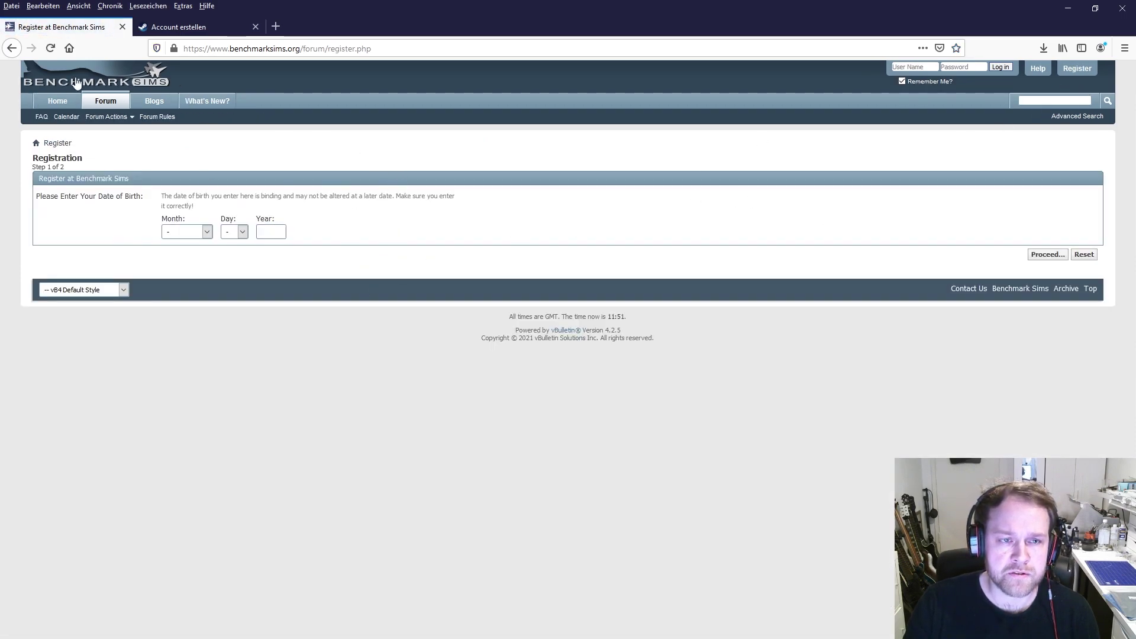
{"action": "left_click", "coordinate": [13, 48]}
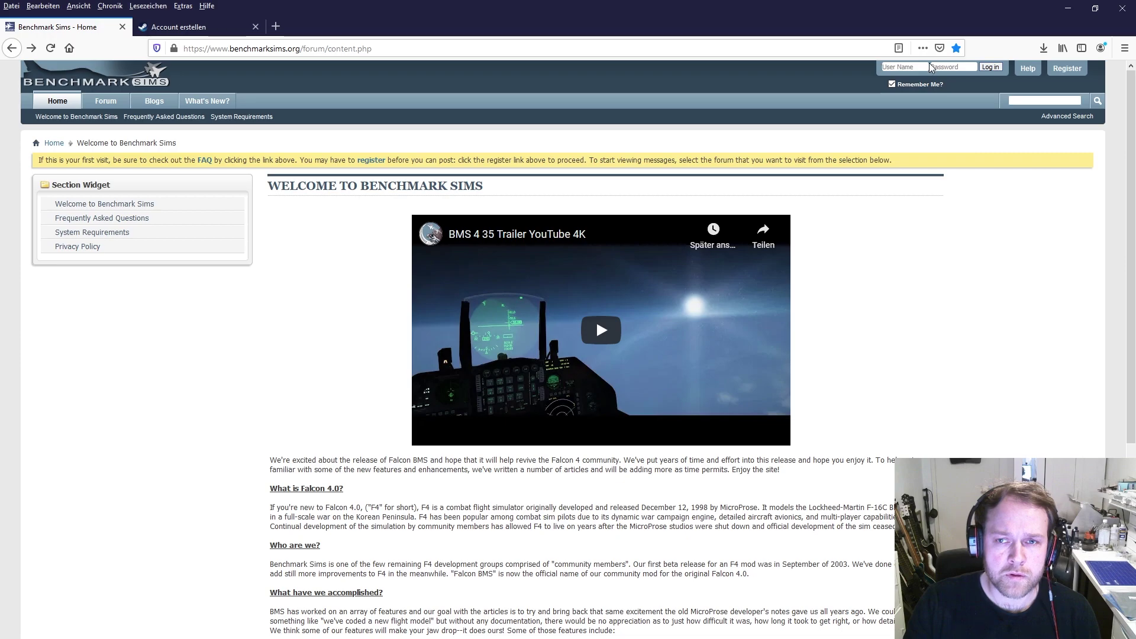
Step: Log in to Benchmark Sims with the account's user name and password, with "Remember Me?" turned off
{"action": "left_click", "coordinate": [906, 66]}
{"action": "type", "text": "M"}
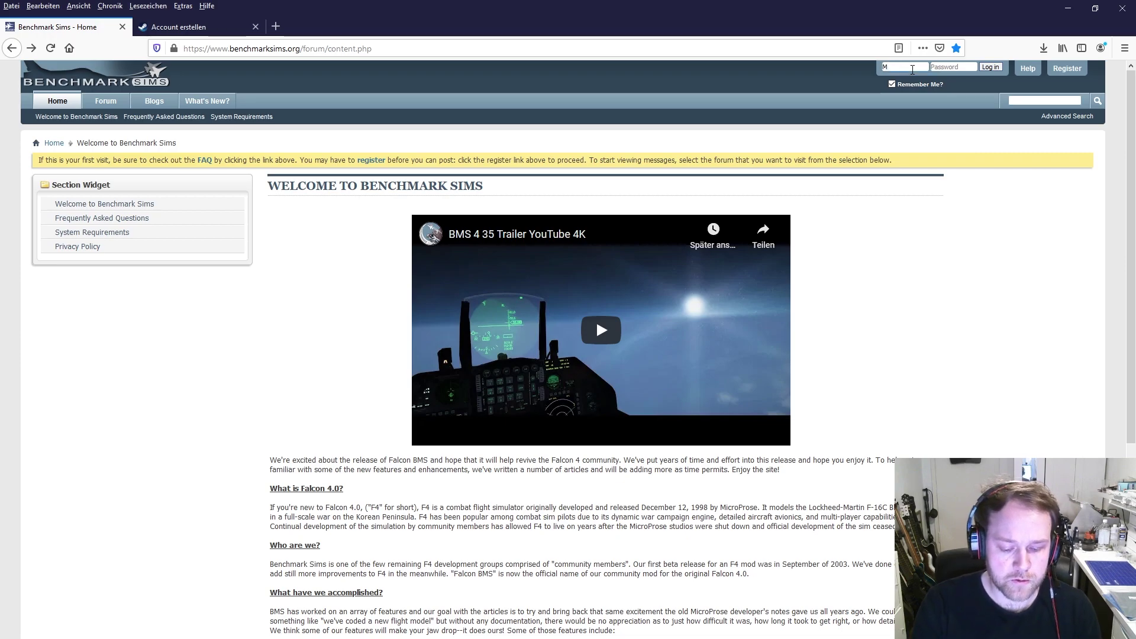
{"action": "type", "text": "icro"}
{"action": "left_click", "coordinate": [921, 84]}
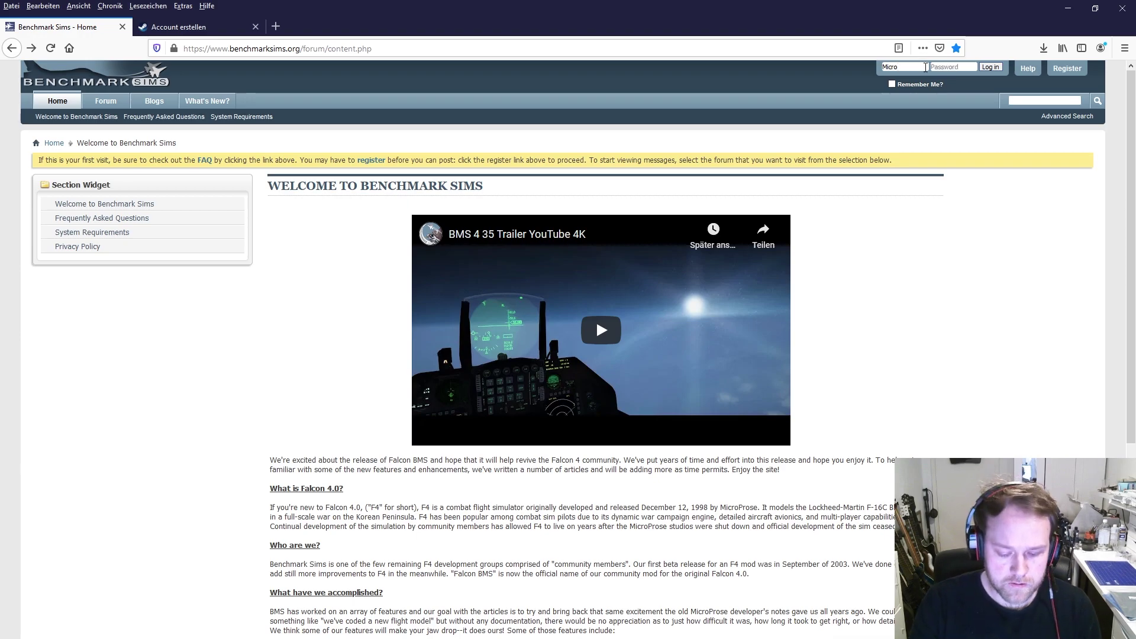
{"action": "left_click", "coordinate": [926, 67]}
{"action": "left_click", "coordinate": [939, 75]}
{"action": "left_click", "coordinate": [947, 67]}
{"action": "type", "text": "*********"}
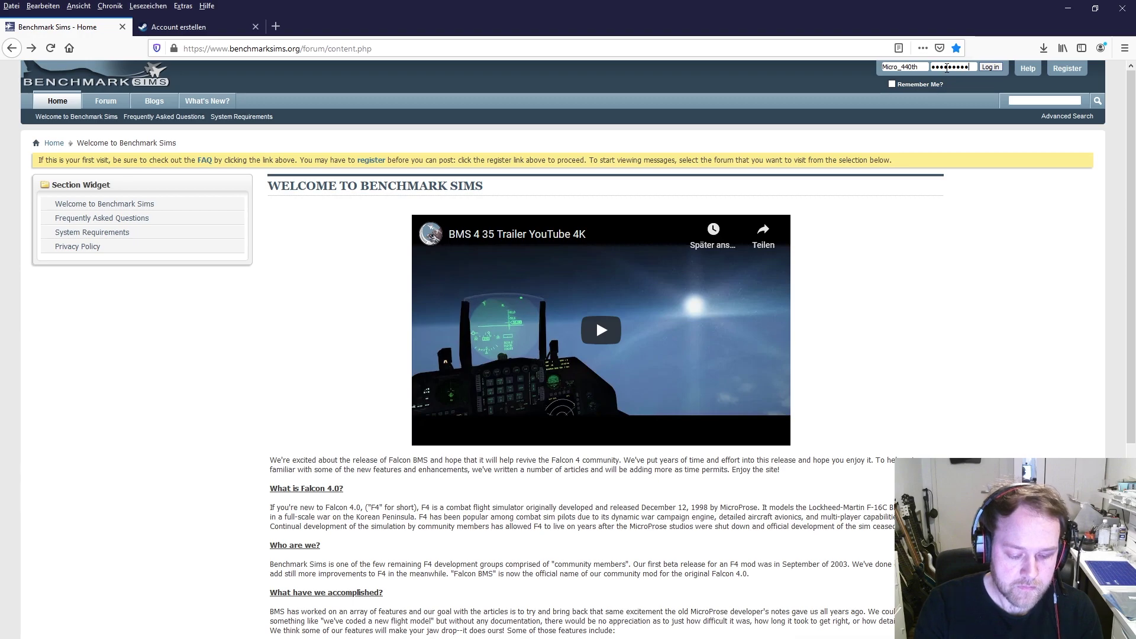
{"action": "key", "text": "Return"}
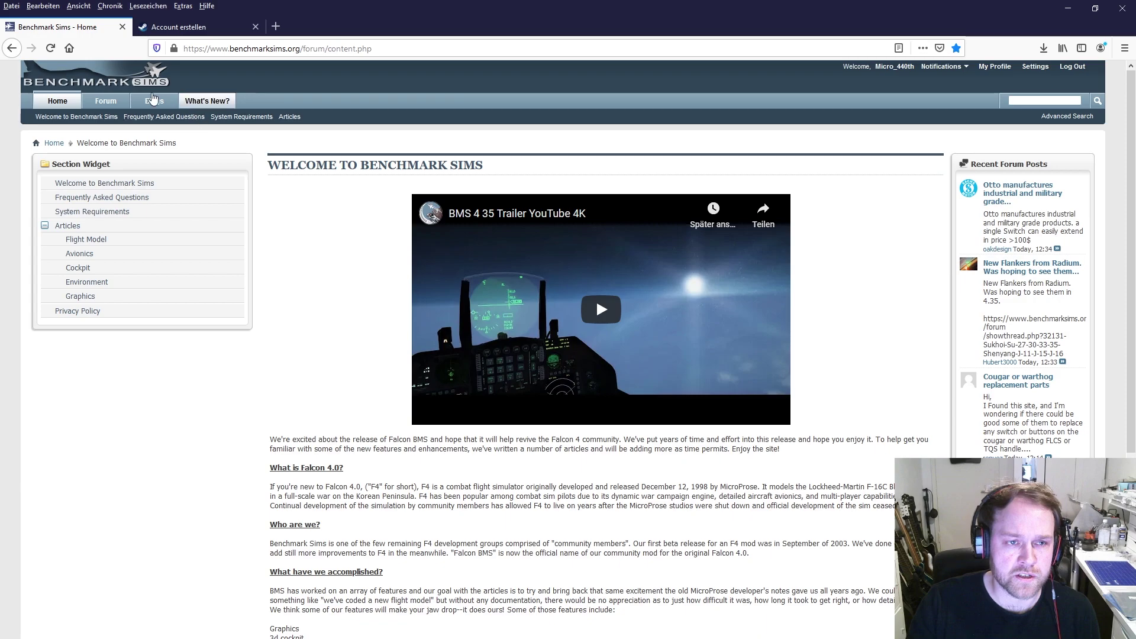
Step: Open the "Falcon BMS 4.35 - Full Installer" thread in the forum's Releases & Updates section
{"action": "left_click", "coordinate": [102, 104]}
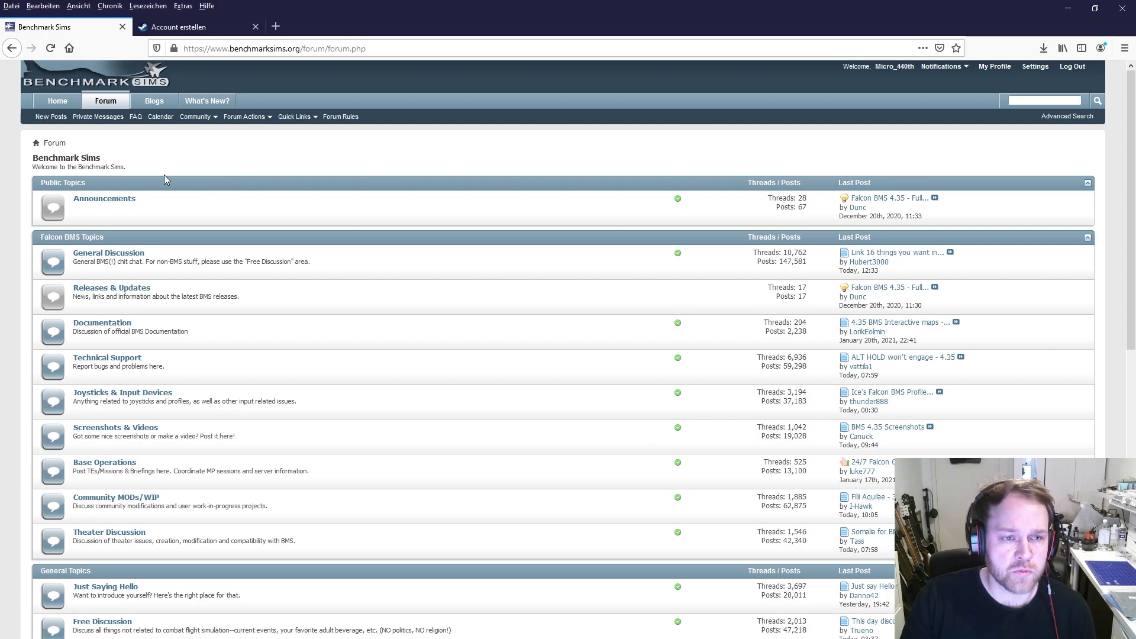
{"action": "left_click", "coordinate": [103, 294]}
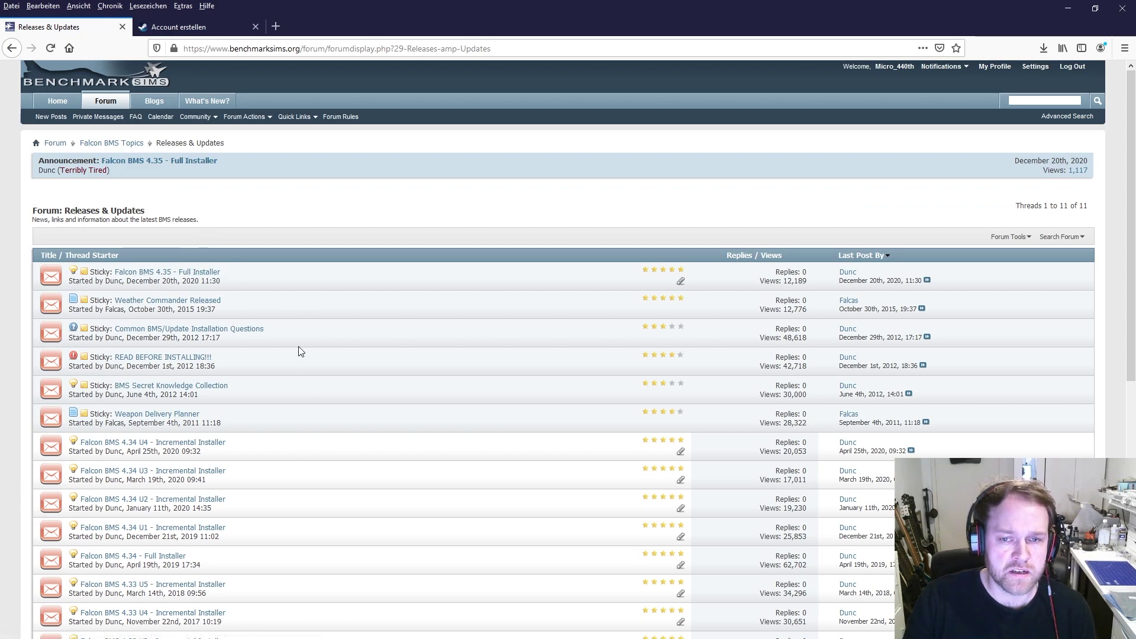
{"action": "mouse_move", "coordinate": [189, 278]}
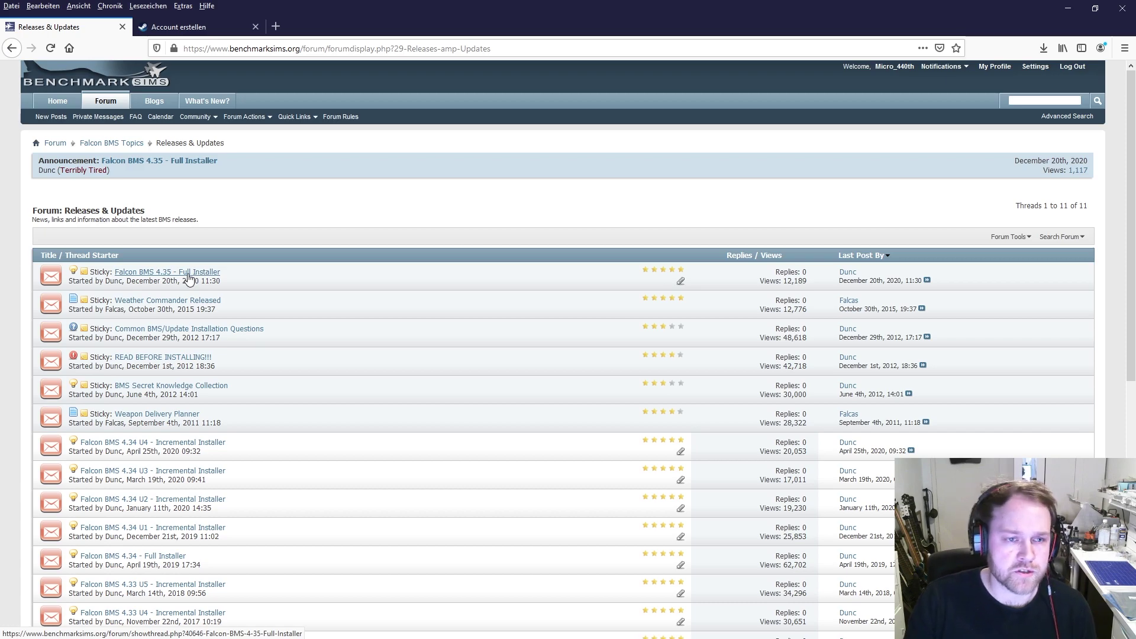
{"action": "left_click", "coordinate": [188, 273]}
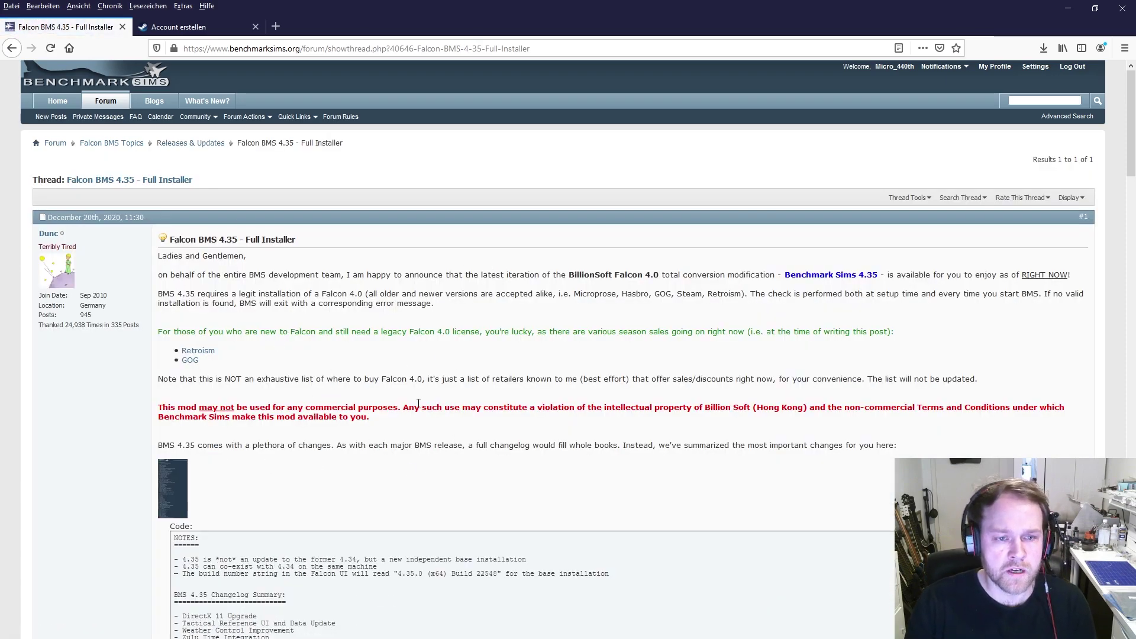
Step: Review the 4.35 installer post's changelog, feature overview, system requirements and download methods
{"action": "scroll", "coordinate": [419, 403], "scroll_direction": "down", "scroll_amount": 4}
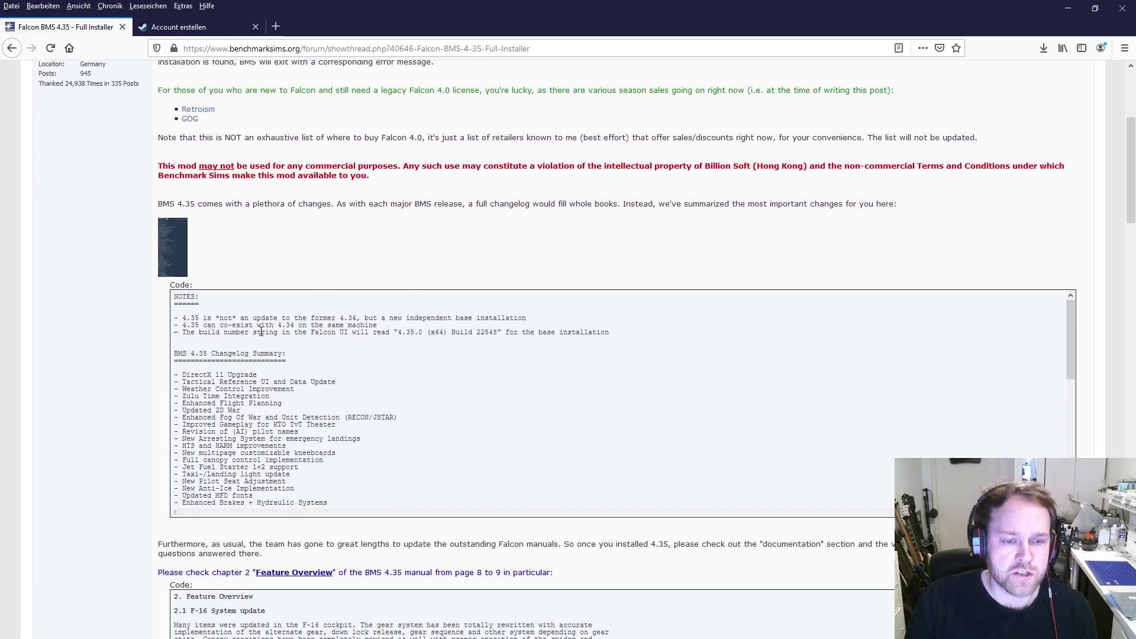
{"action": "scroll", "coordinate": [250, 424], "scroll_direction": "down", "scroll_amount": 3}
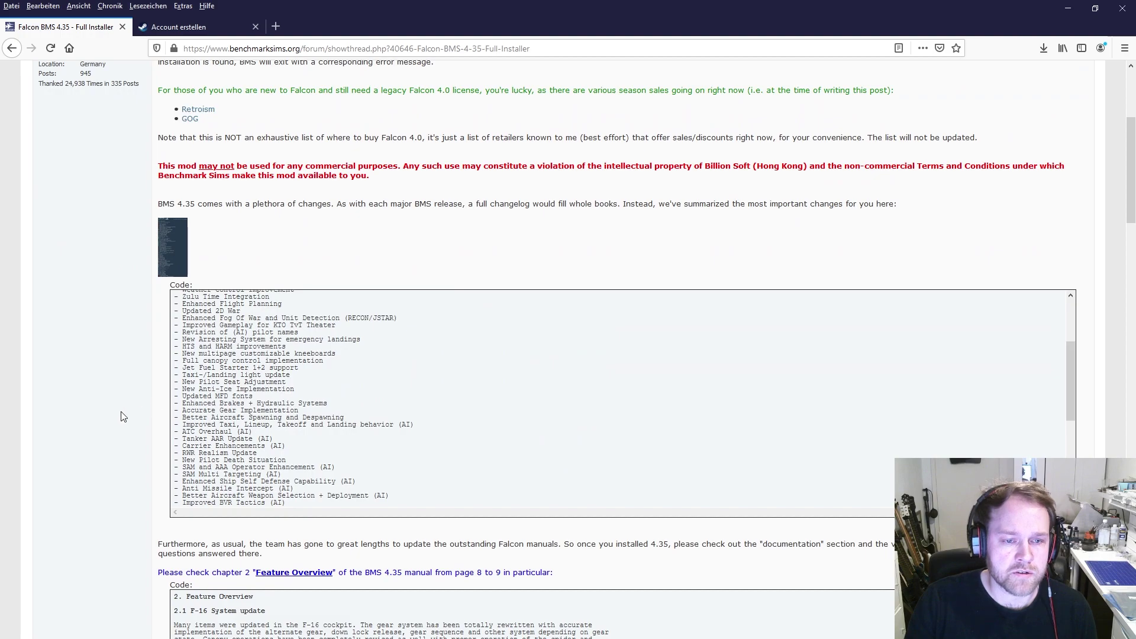
{"action": "scroll", "coordinate": [130, 415], "scroll_direction": "down", "scroll_amount": 3}
{"action": "scroll", "coordinate": [136, 417], "scroll_direction": "down", "scroll_amount": 5}
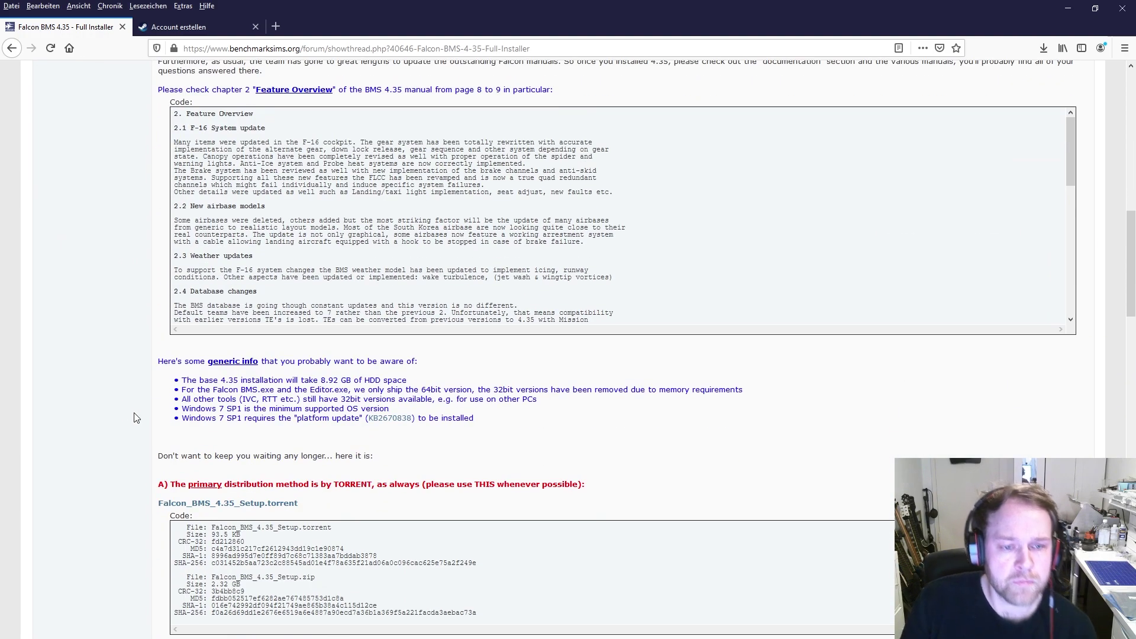
{"action": "scroll", "coordinate": [136, 417], "scroll_direction": "down", "scroll_amount": 4}
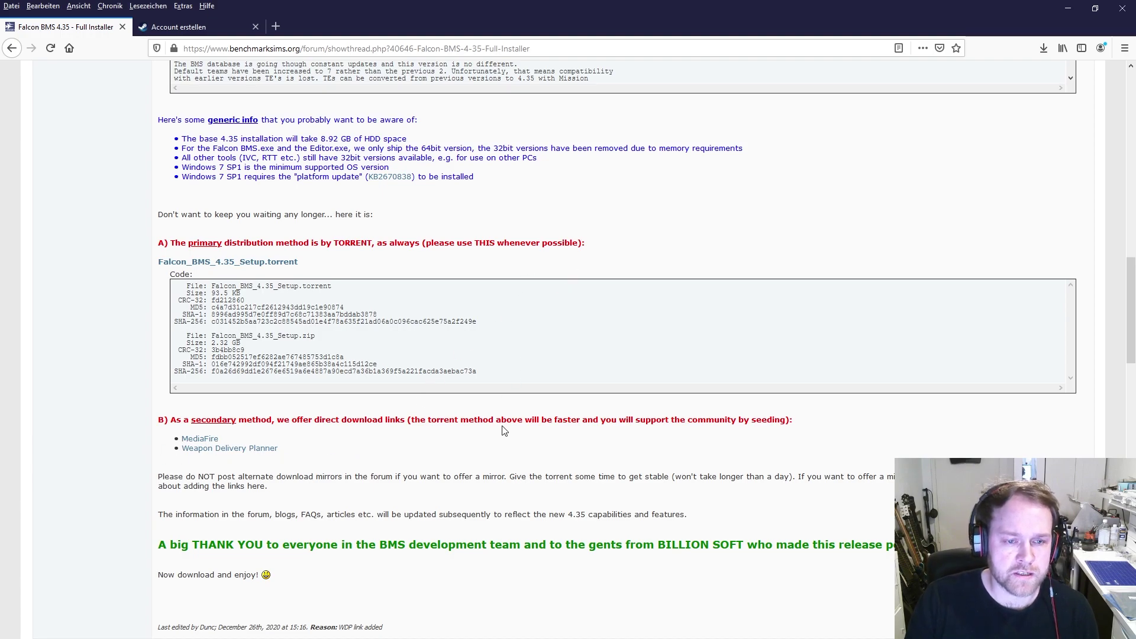
{"action": "scroll", "coordinate": [390, 385], "scroll_direction": "up", "scroll_amount": 5}
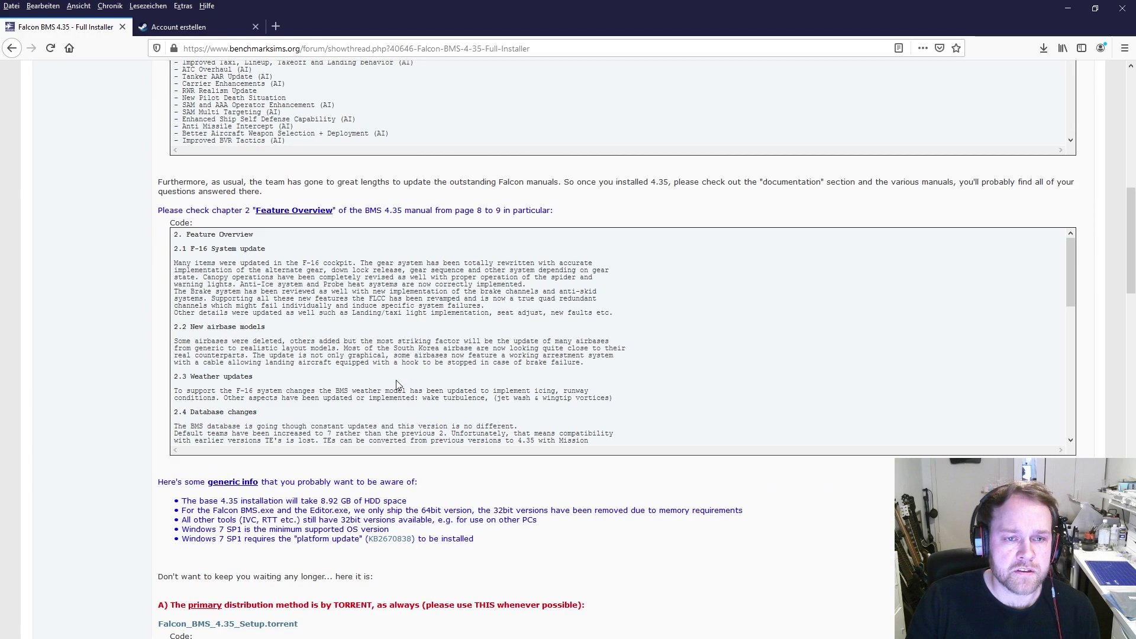
Step: Request the direct download of Falcon_BMS_4.35_Setup.zip from the Weapon Delivery Planner mirror, then cancel the save prompt
{"action": "scroll", "coordinate": [396, 385], "scroll_direction": "down", "scroll_amount": 6}
{"action": "scroll", "coordinate": [399, 387], "scroll_direction": "down", "scroll_amount": 2}
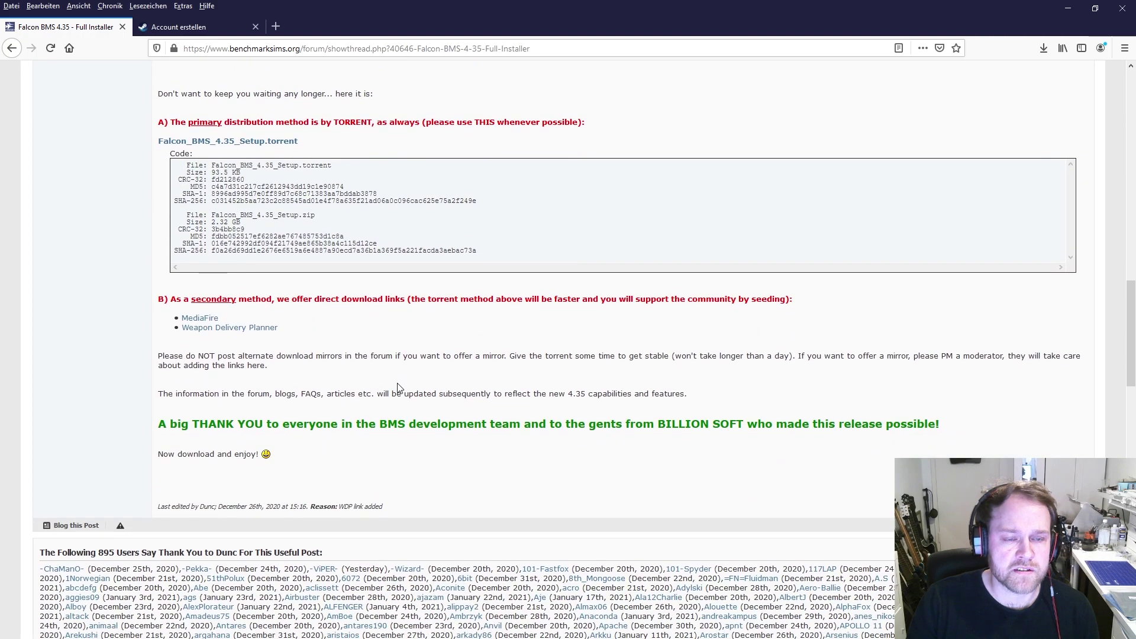
{"action": "left_click", "coordinate": [231, 329]}
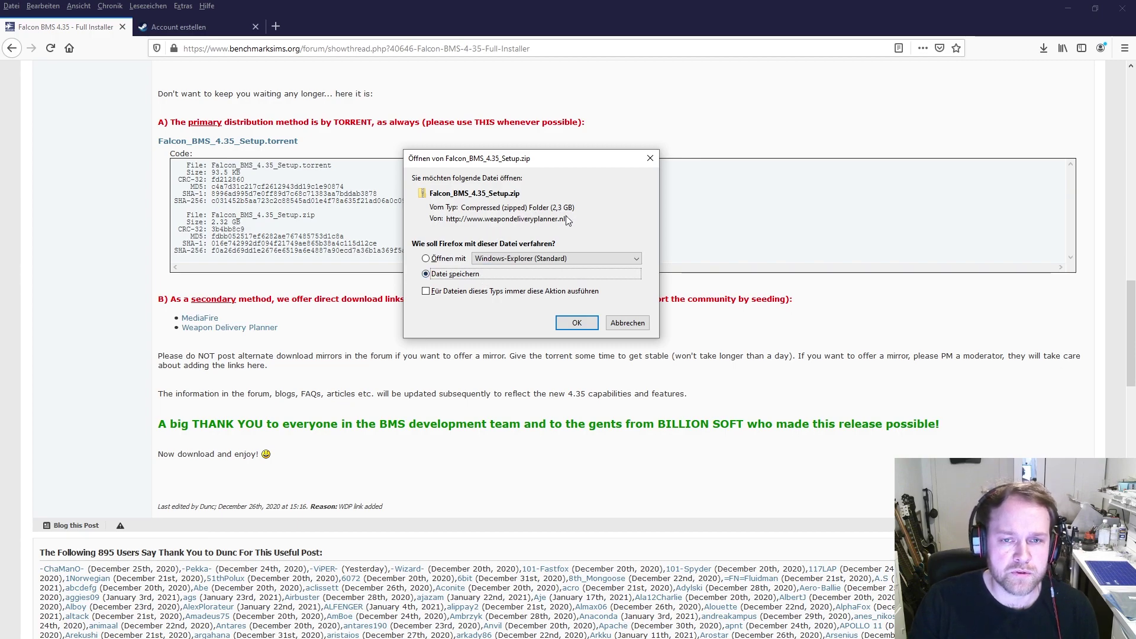
{"action": "left_click", "coordinate": [628, 324]}
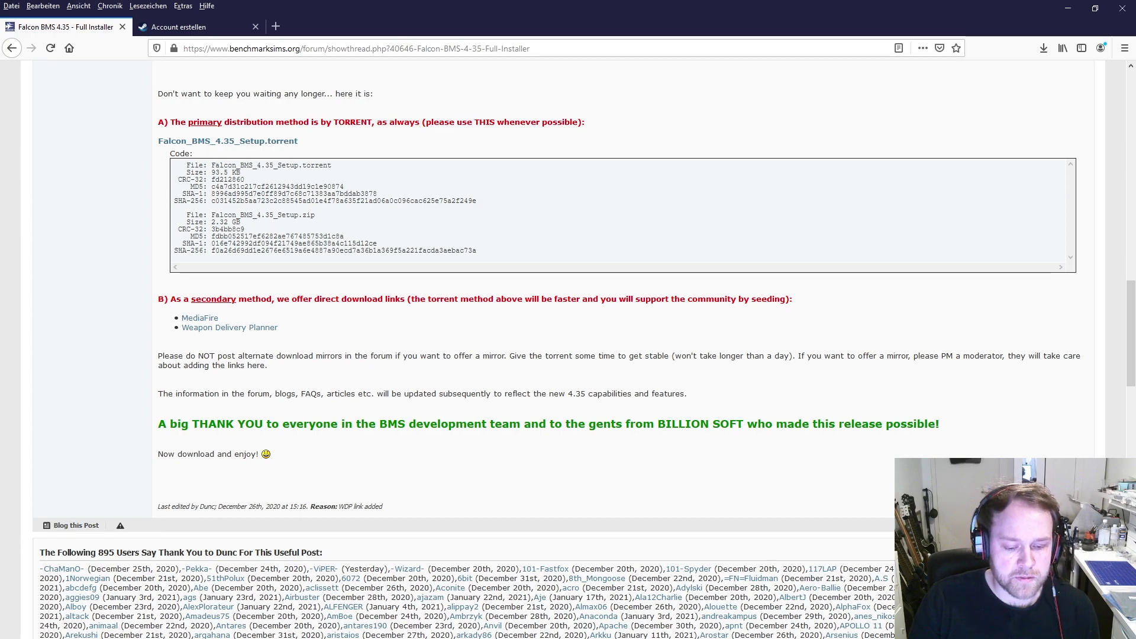
Step: Switch to the Downloads folder in File Explorer and open the Falcon BMS 4.35 Setup folder inside Falcon_BMS_4.35_Setup.zip
{"action": "key", "text": "alt+Tab"}
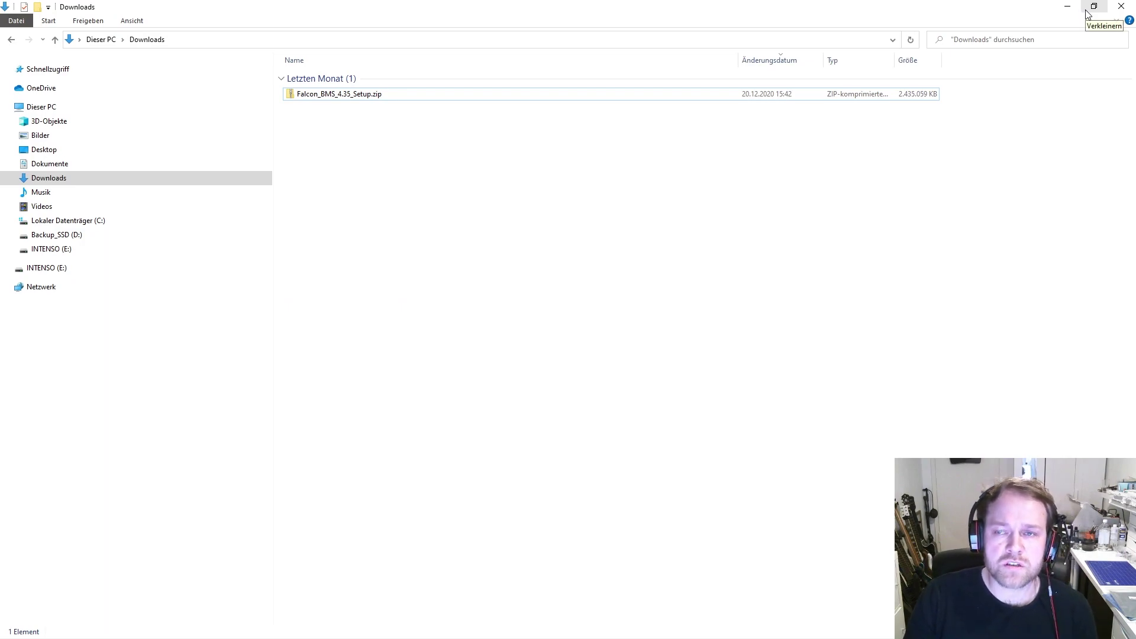
{"action": "double_click", "coordinate": [349, 98]}
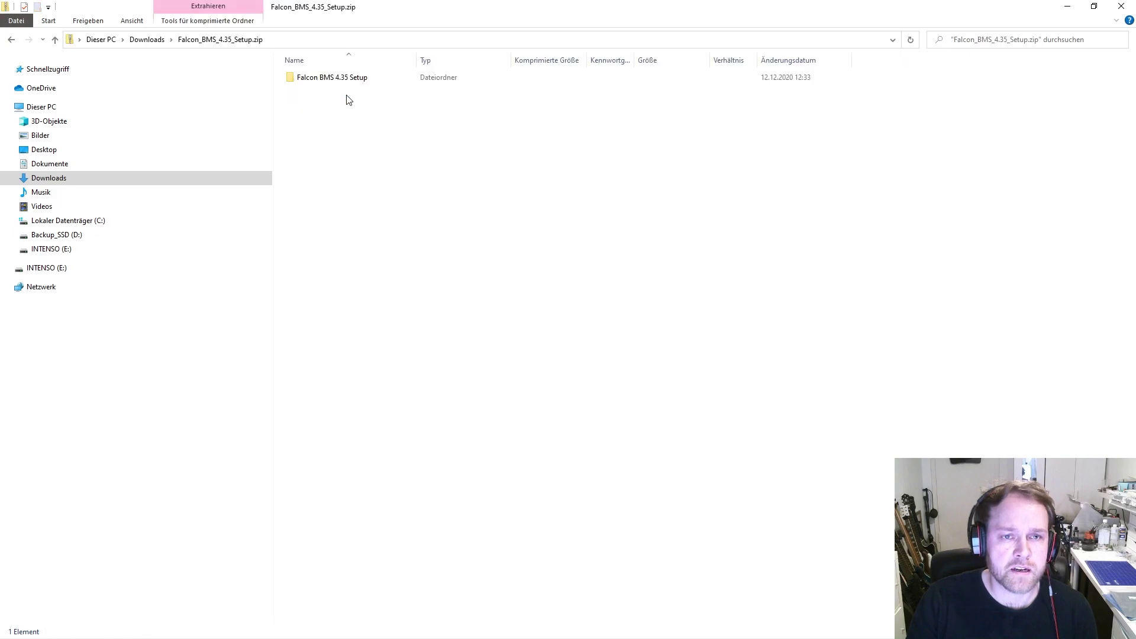
{"action": "left_click", "coordinate": [352, 87]}
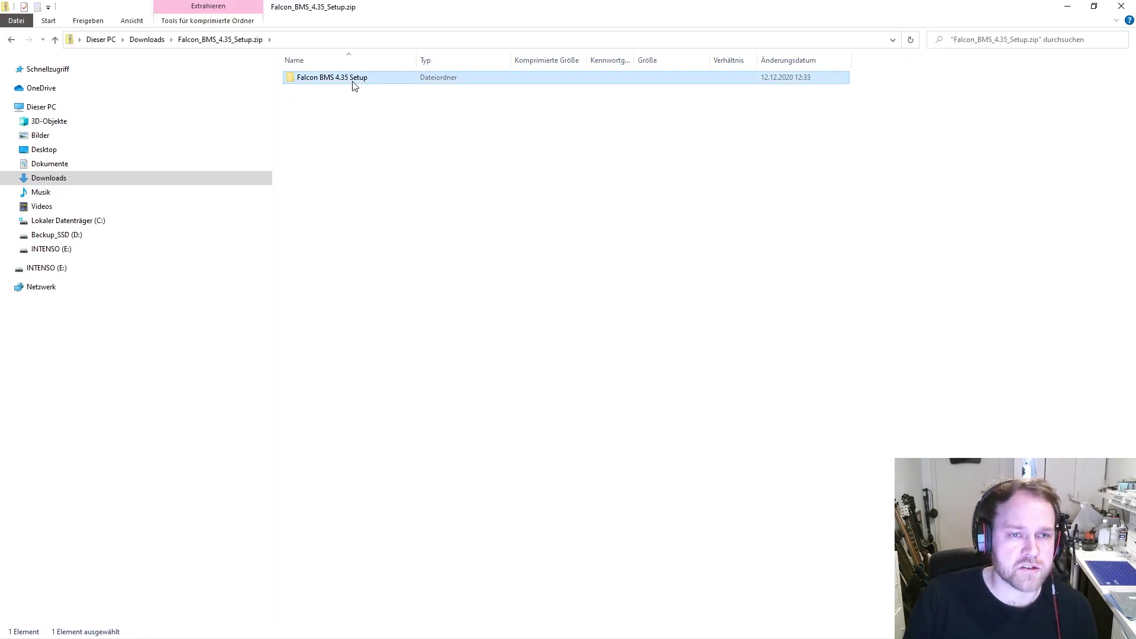
{"action": "double_click", "coordinate": [337, 80]}
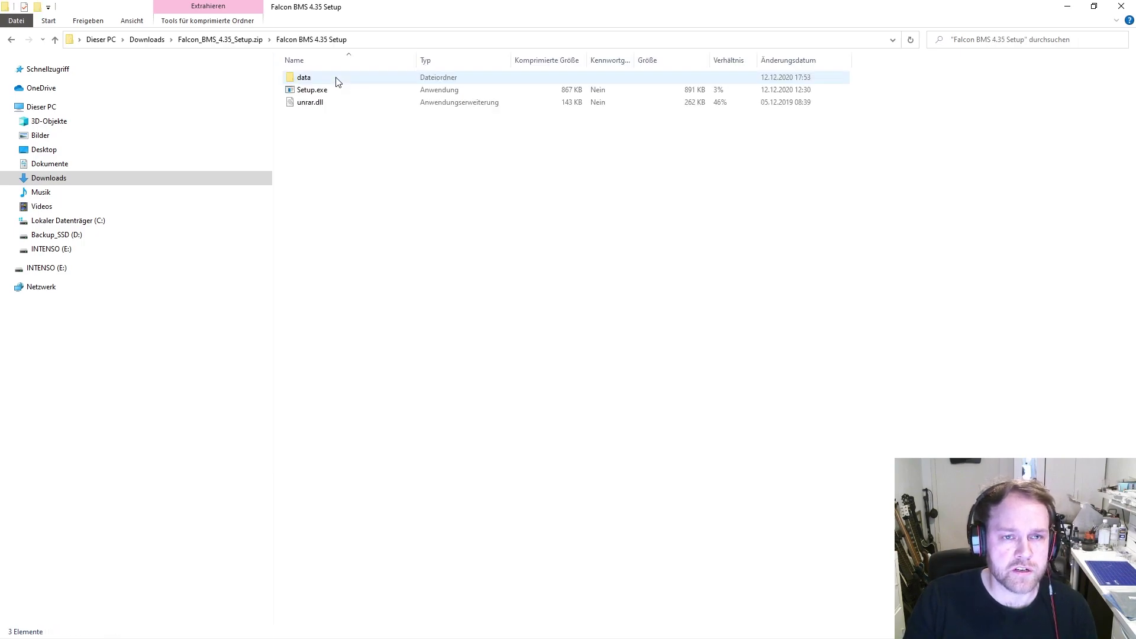
Step: Copy the Falcon BMS 4.35 Setup folder out of Falcon_BMS_4.35_Setup.zip and paste it into the root of drive C:
{"action": "left_click", "coordinate": [225, 40]}
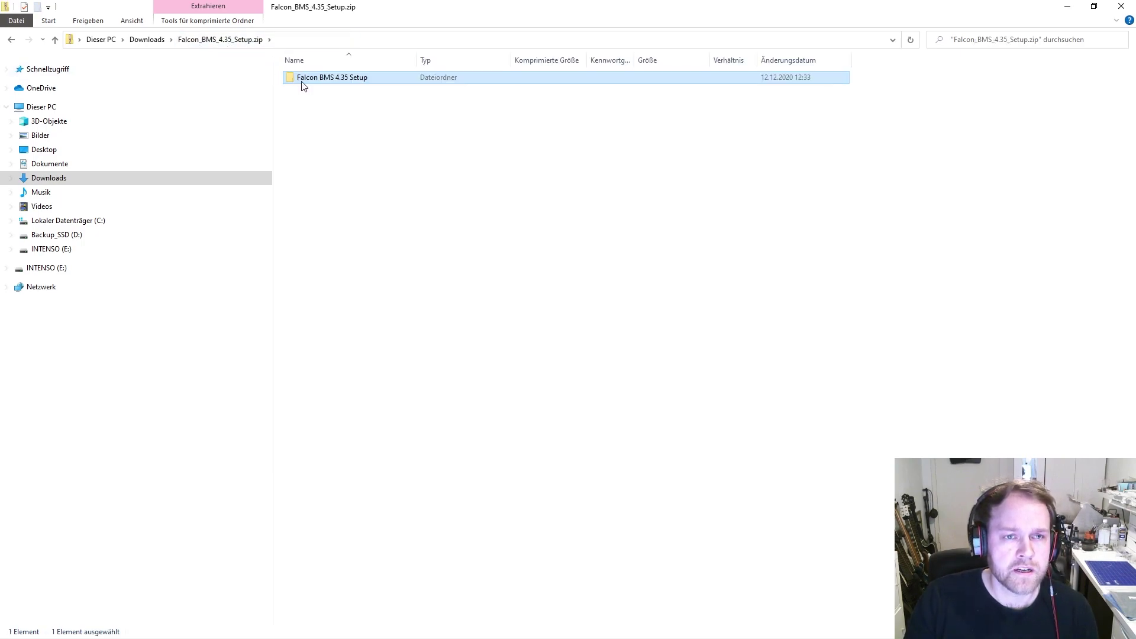
{"action": "left_click", "coordinate": [363, 109]}
{"action": "left_click", "coordinate": [368, 83]}
{"action": "right_click", "coordinate": [375, 78]}
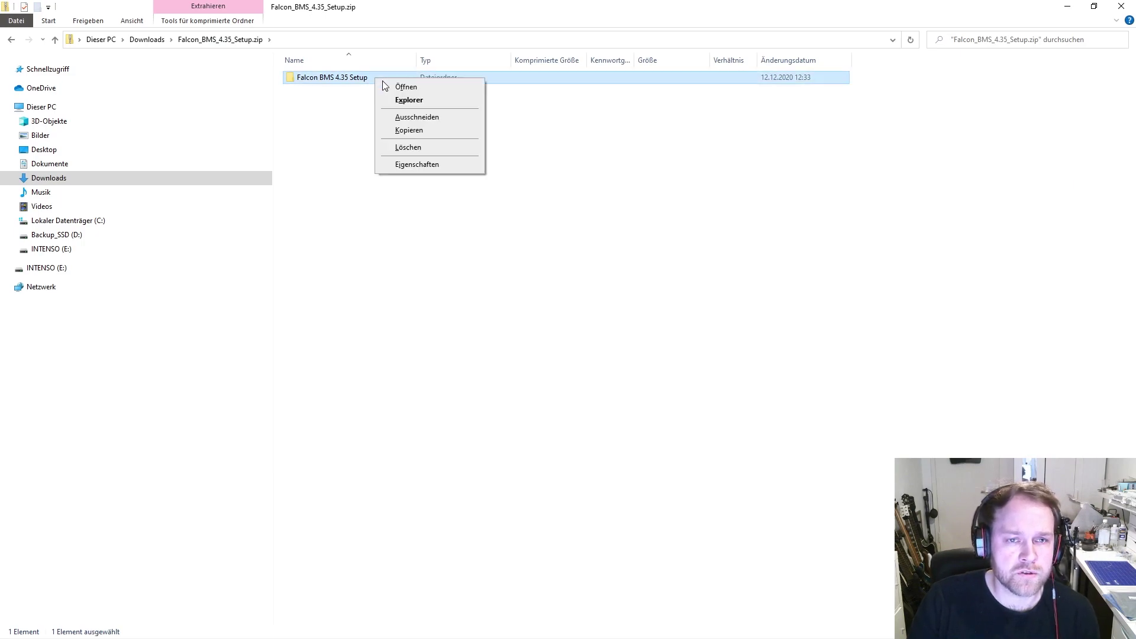
{"action": "left_click", "coordinate": [413, 130]}
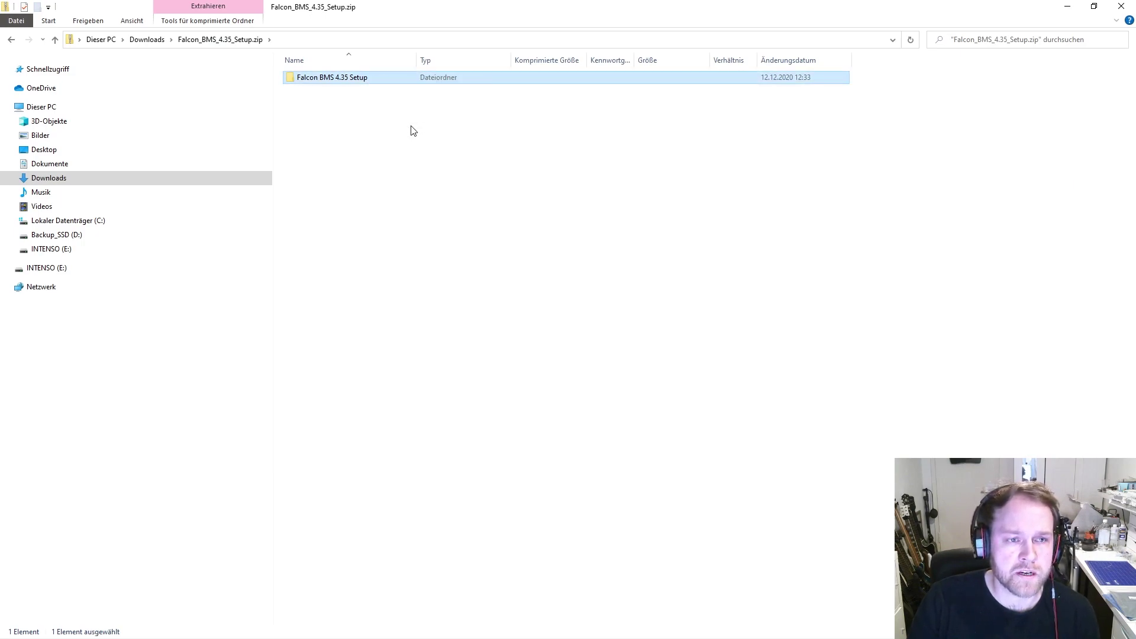
{"action": "left_click", "coordinate": [89, 223]}
{"action": "left_click", "coordinate": [12, 39]}
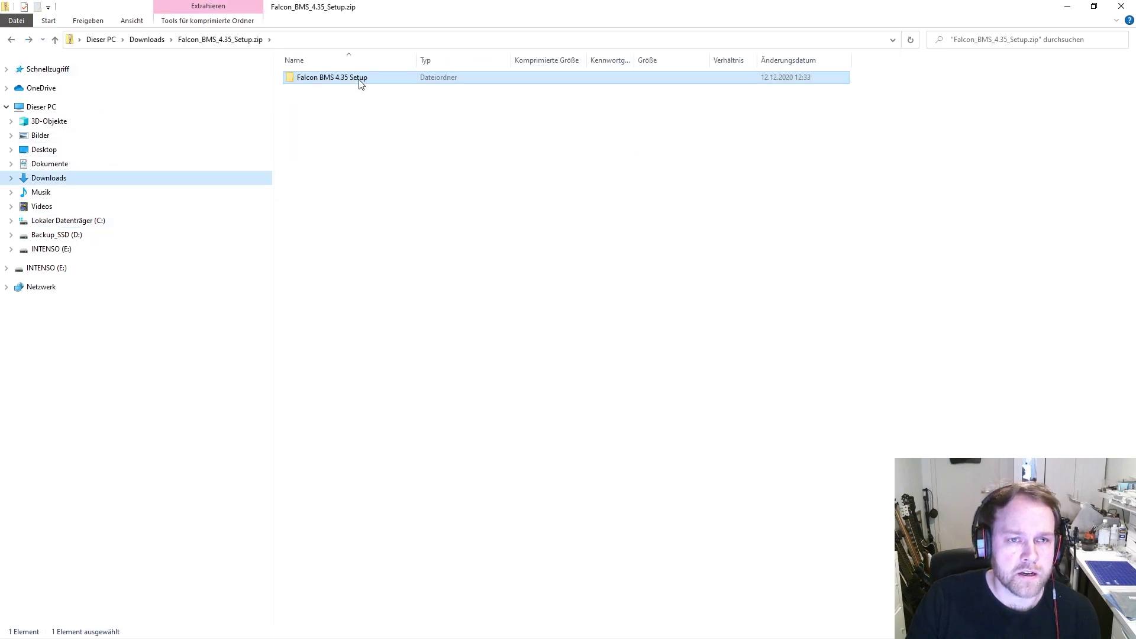
{"action": "right_click", "coordinate": [361, 82]}
{"action": "left_click", "coordinate": [408, 139]}
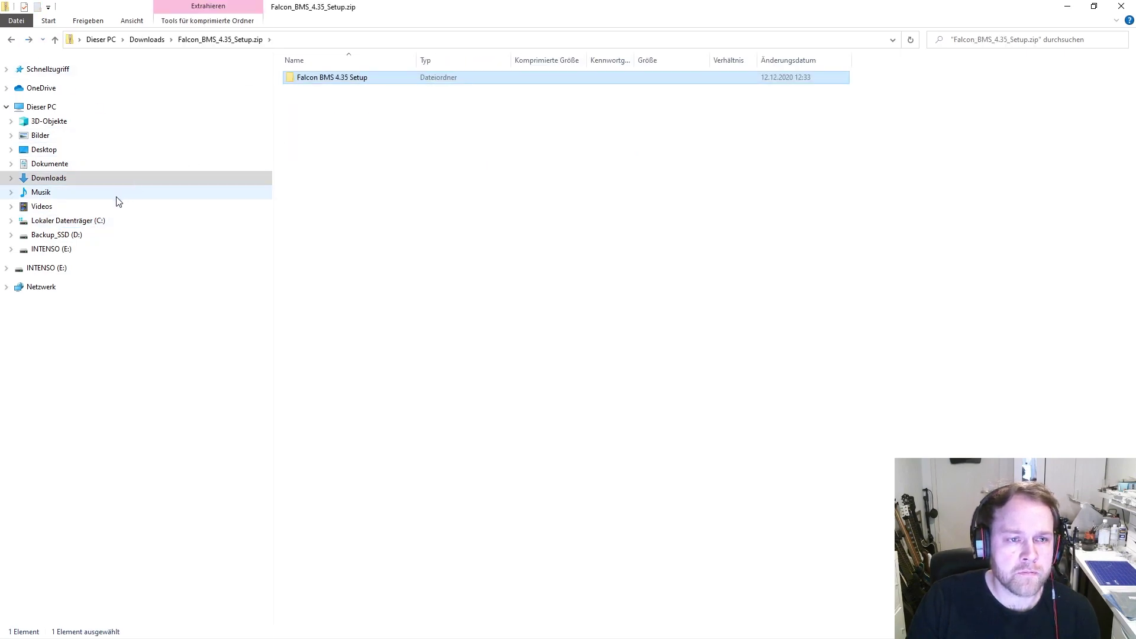
{"action": "left_click", "coordinate": [95, 221]}
{"action": "right_click", "coordinate": [335, 195]}
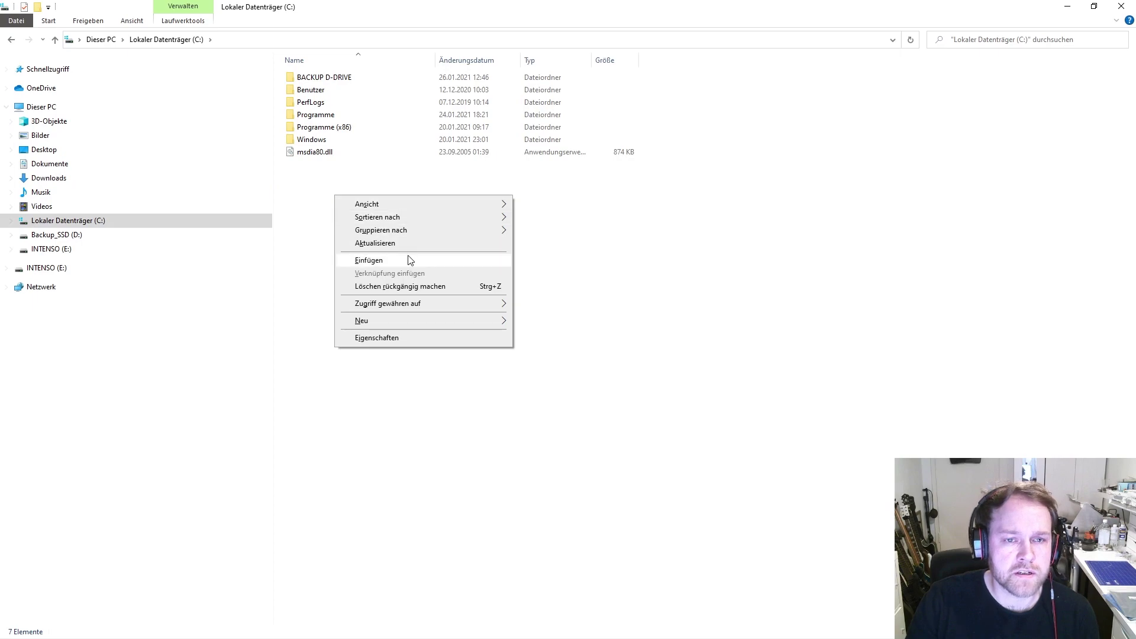
{"action": "left_click", "coordinate": [361, 261]}
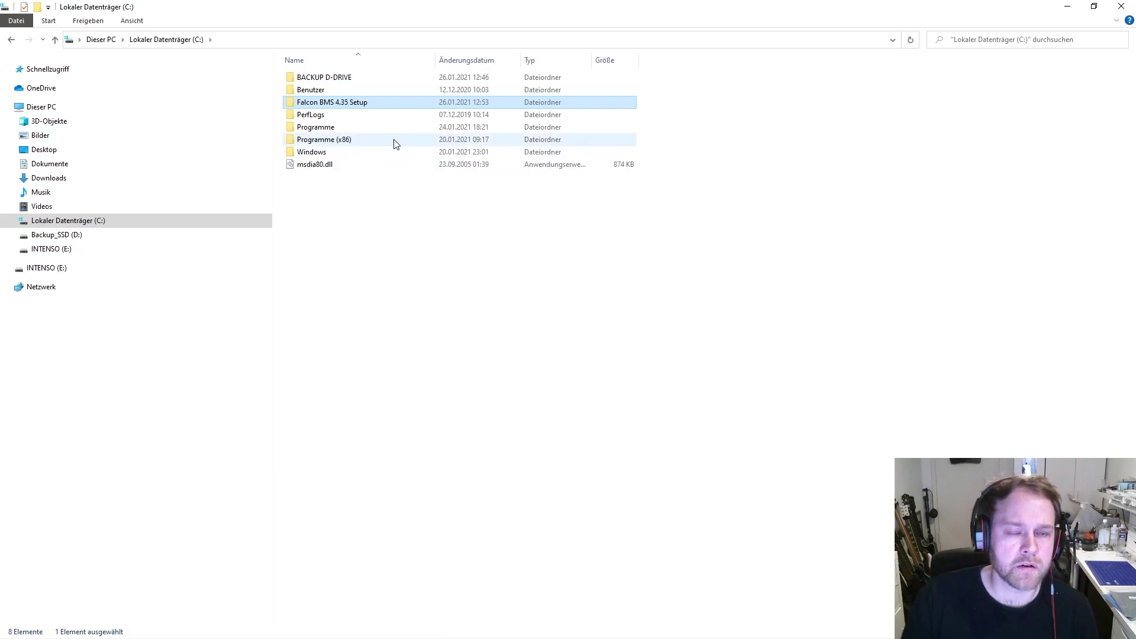
Step: Run Setup.exe from the copied Falcon BMS 4.35 Setup folder on drive C: and accept the license agreement
{"action": "mouse_move", "coordinate": [375, 101]}
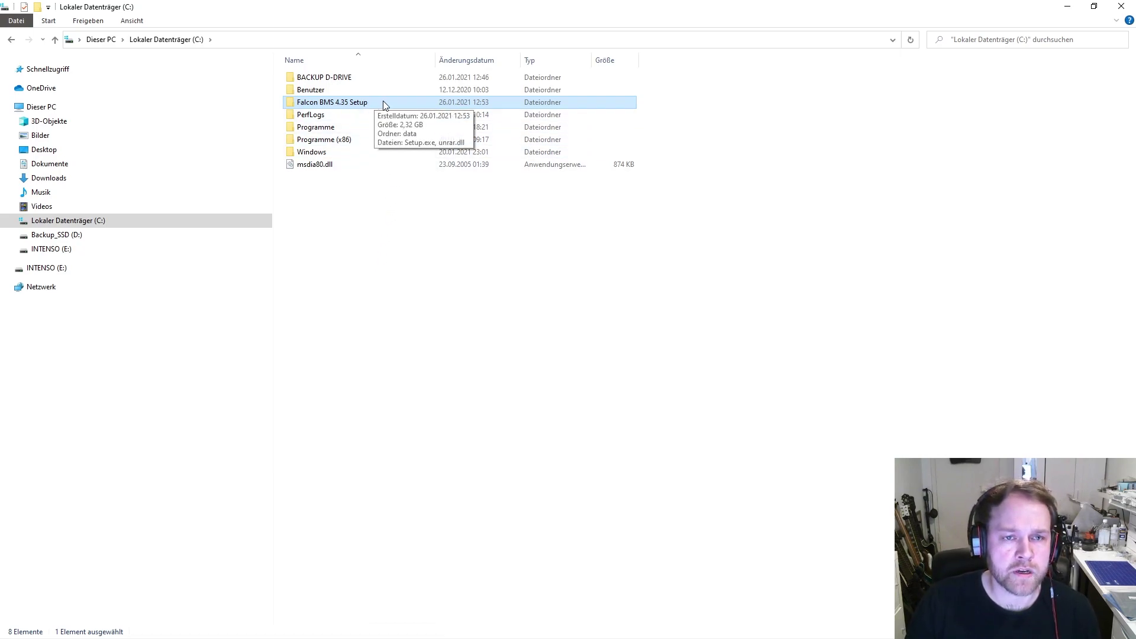
{"action": "double_click", "coordinate": [383, 103]}
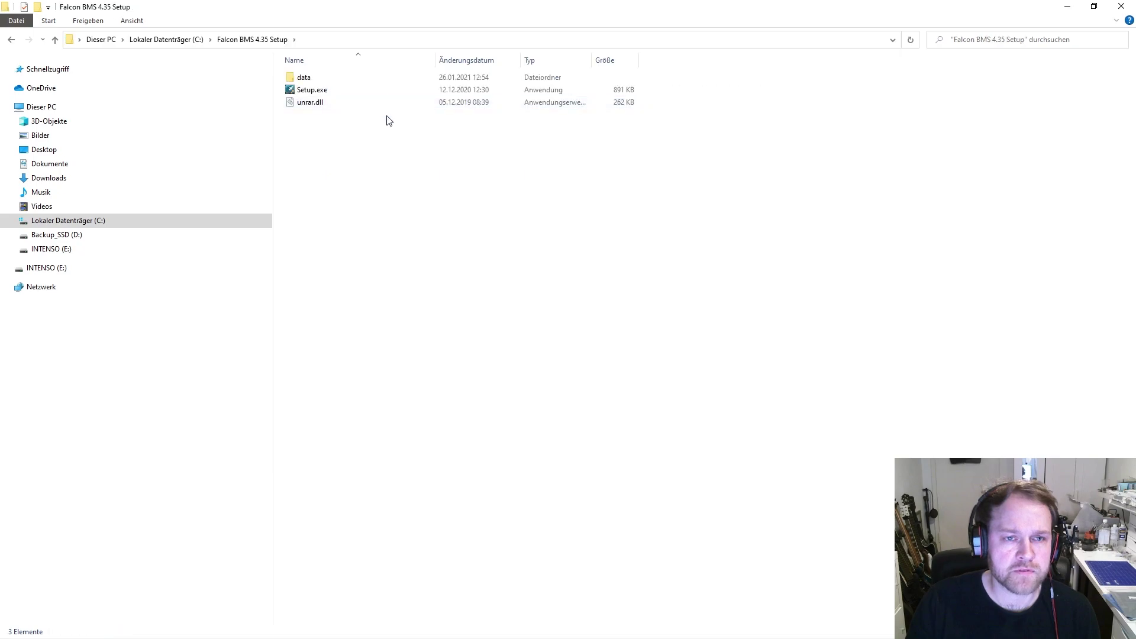
{"action": "double_click", "coordinate": [346, 90]}
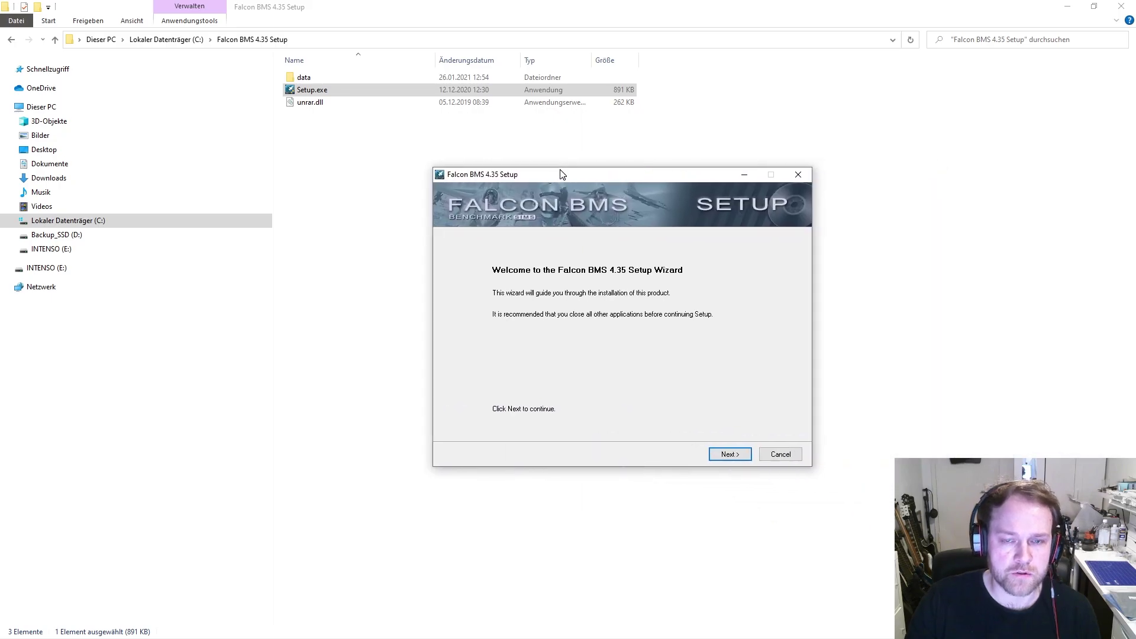
{"action": "left_click_drag", "start_coordinate": [560, 175], "coordinate": [515, 157]}
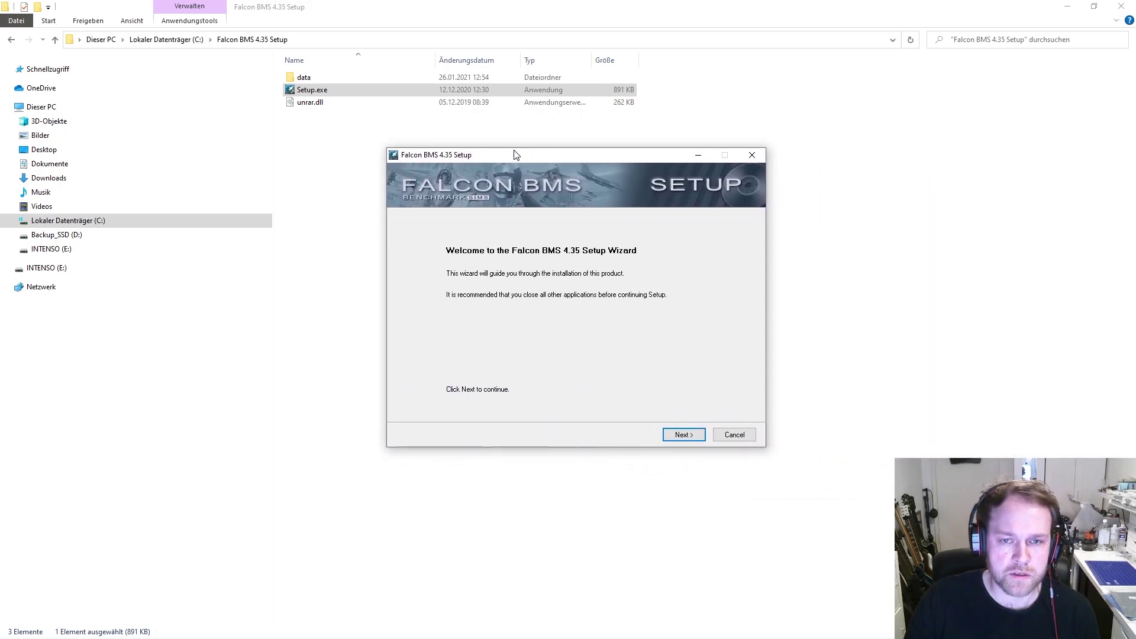
{"action": "left_click", "coordinate": [697, 434]}
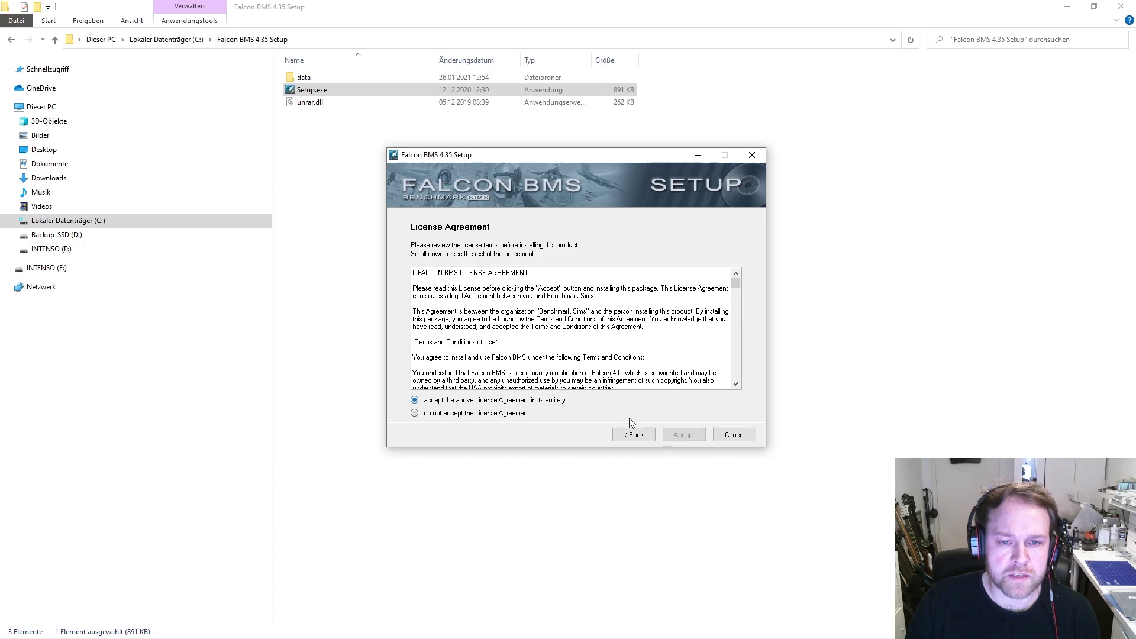
{"action": "left_click", "coordinate": [698, 439]}
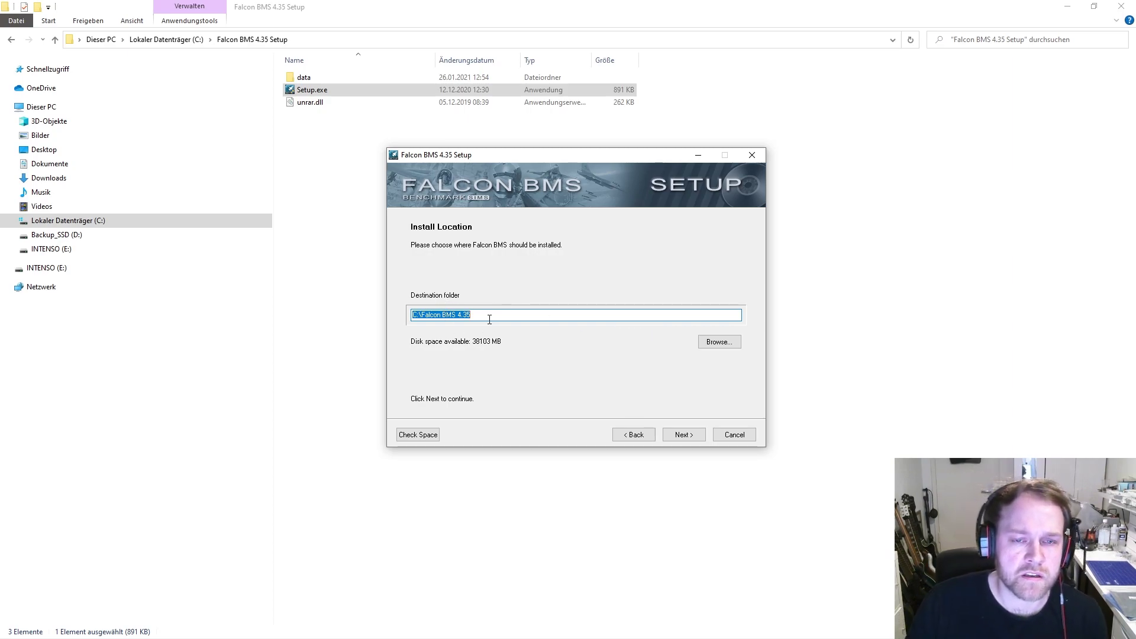
Step: Keep C:\Falcon BMS 4.35 as the destination folder and start the installation
{"action": "left_click_drag", "start_coordinate": [515, 161], "coordinate": [491, 147]}
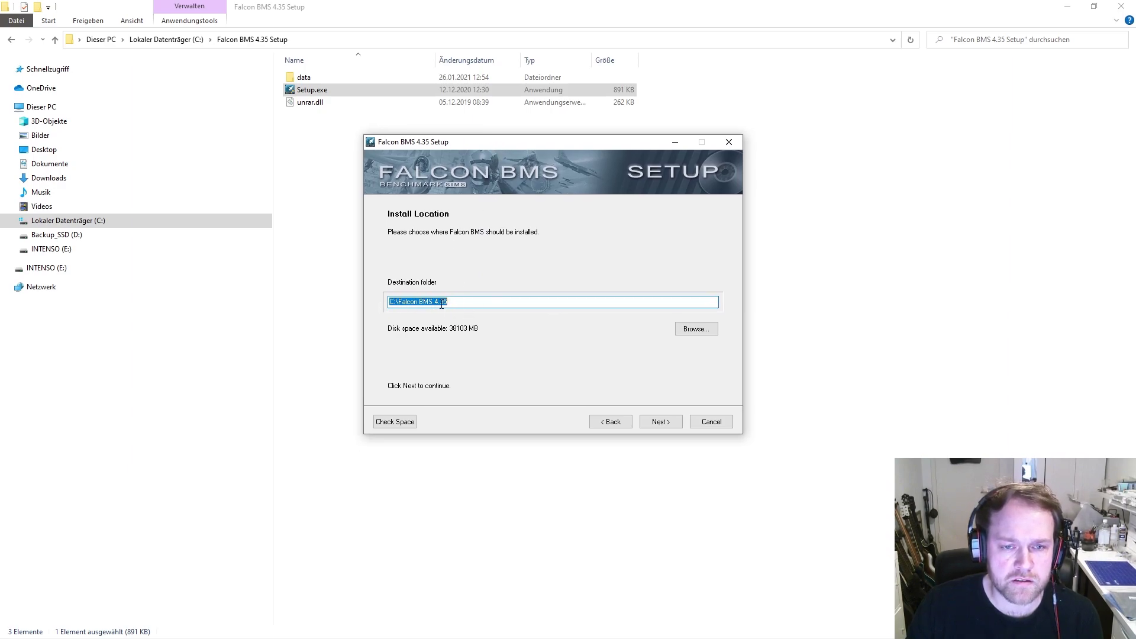
{"action": "left_click", "coordinate": [696, 329]}
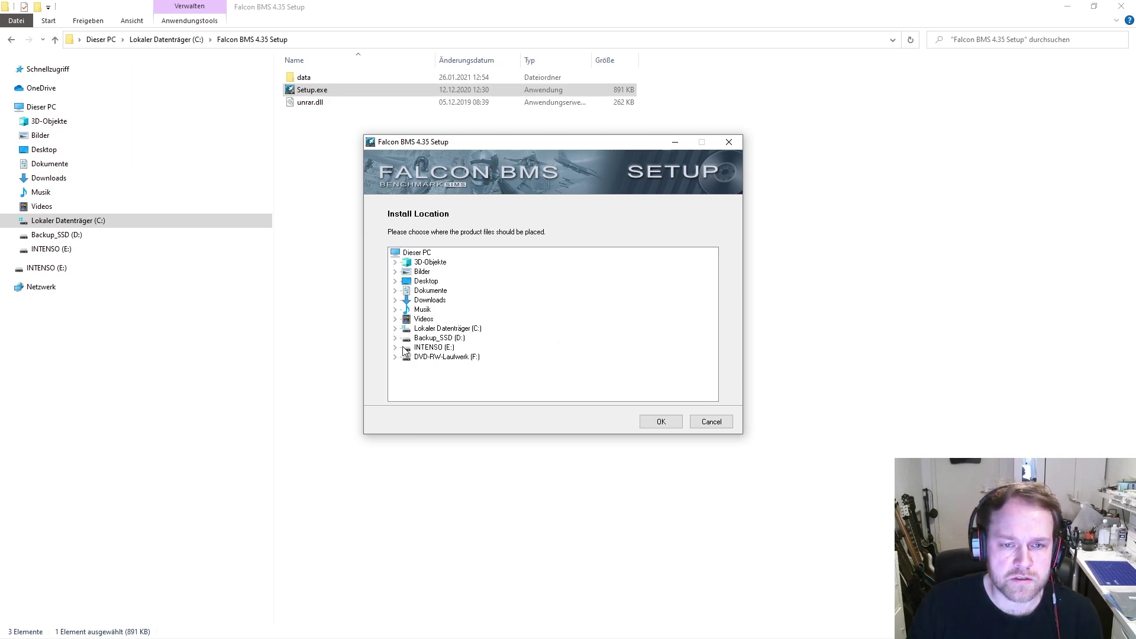
{"action": "left_click", "coordinate": [711, 422]}
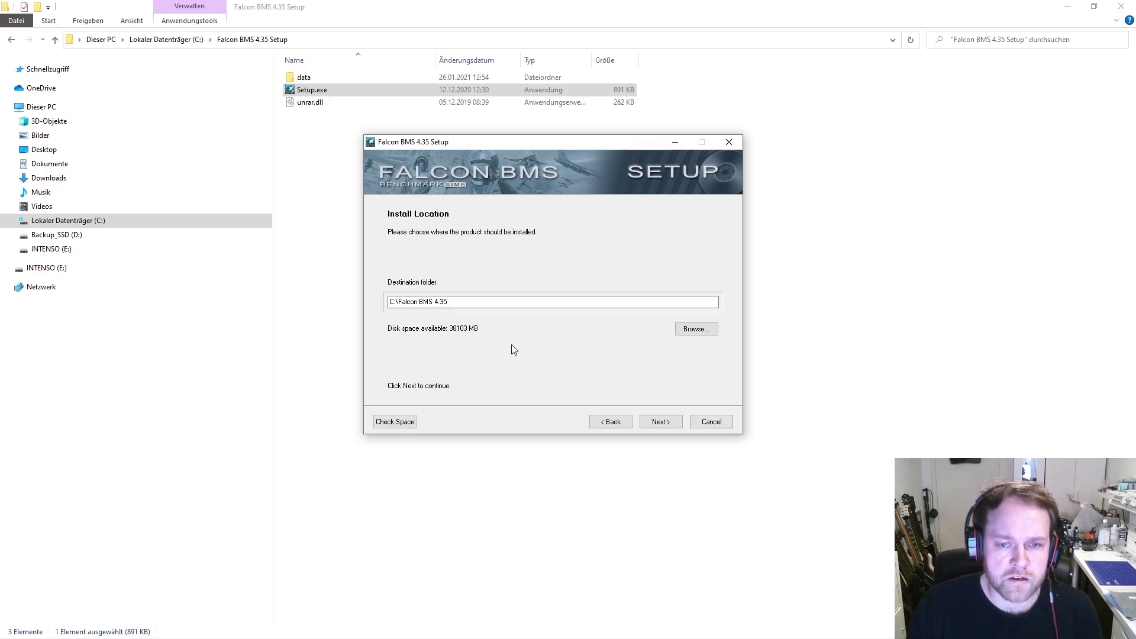
{"action": "left_click", "coordinate": [661, 421]}
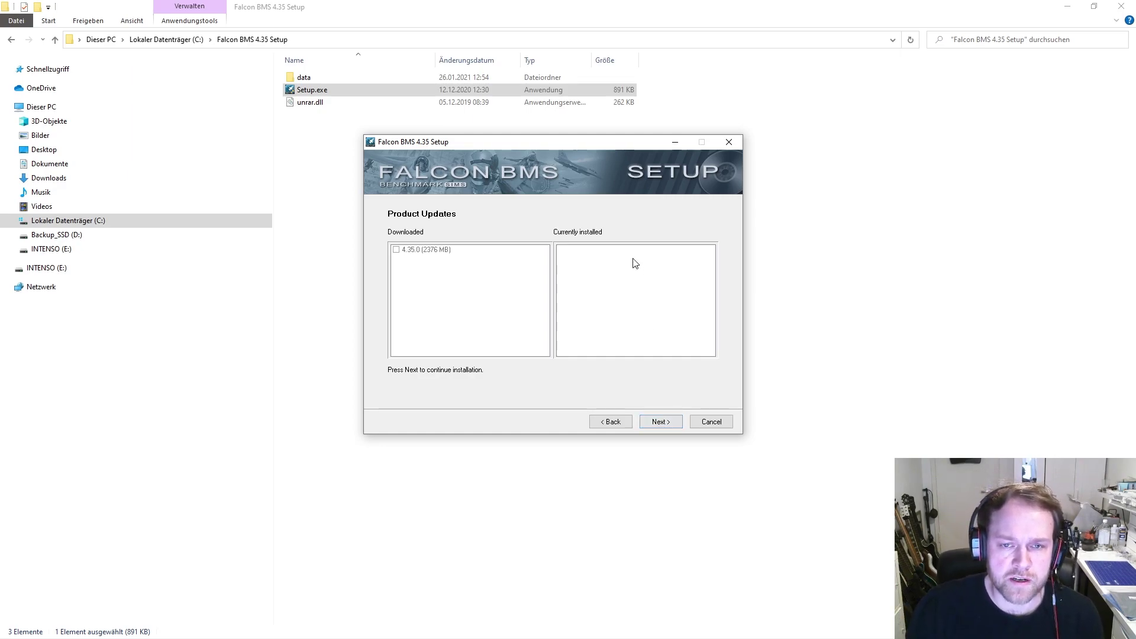
{"action": "left_click", "coordinate": [662, 422]}
{"action": "left_click", "coordinate": [661, 422]}
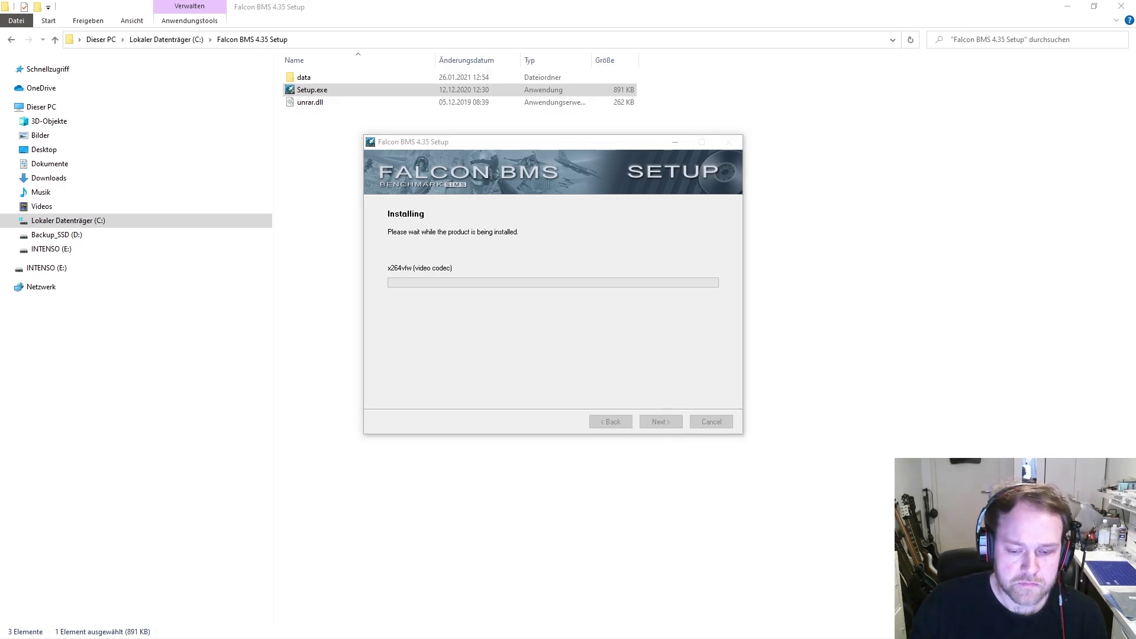
Step: Install the x264vfw H.264/MPEG-4 AVC codec with its default options, accepting its license agreement
{"action": "left_click_drag", "start_coordinate": [796, 176], "coordinate": [921, 143]}
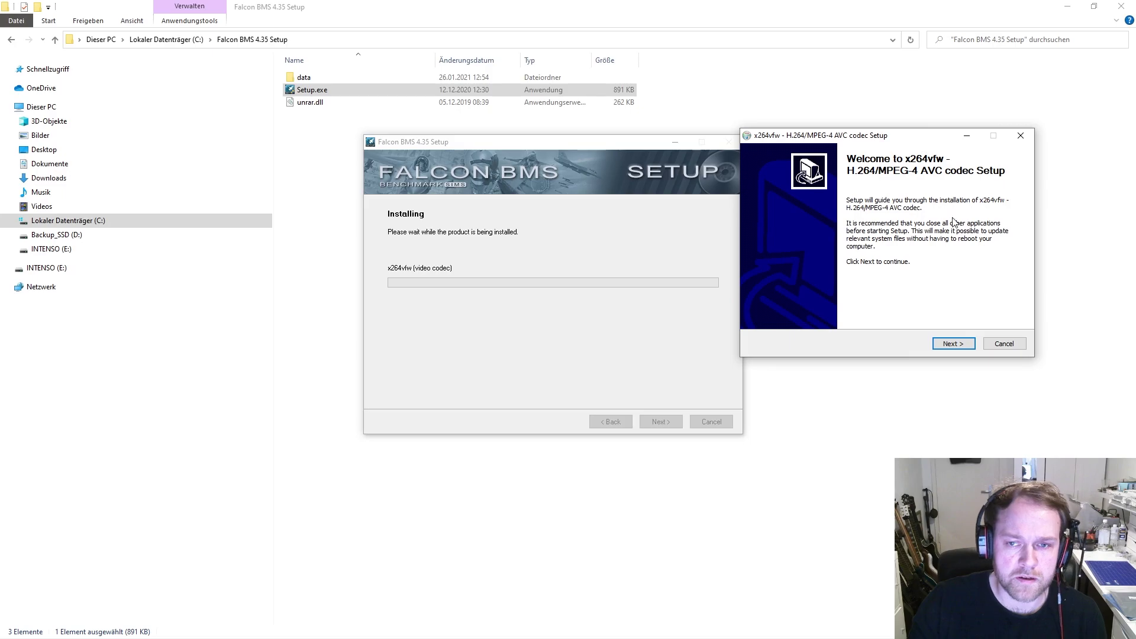
{"action": "left_click", "coordinate": [953, 344]}
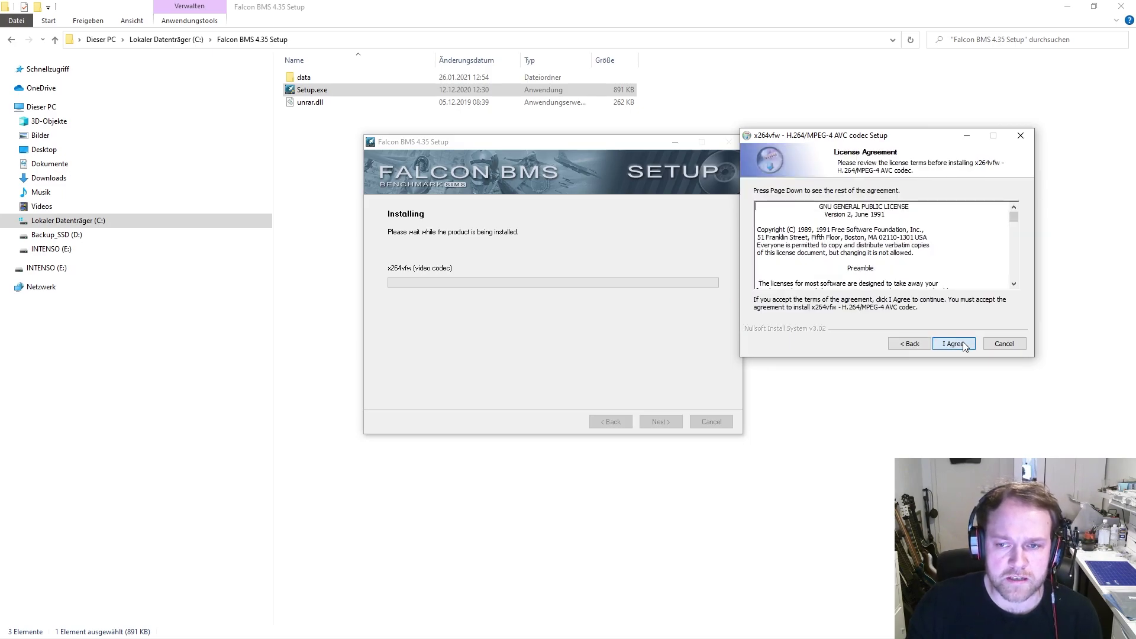
{"action": "left_click", "coordinate": [953, 344]}
{"action": "left_click", "coordinate": [962, 344]}
{"action": "left_click", "coordinate": [962, 345]}
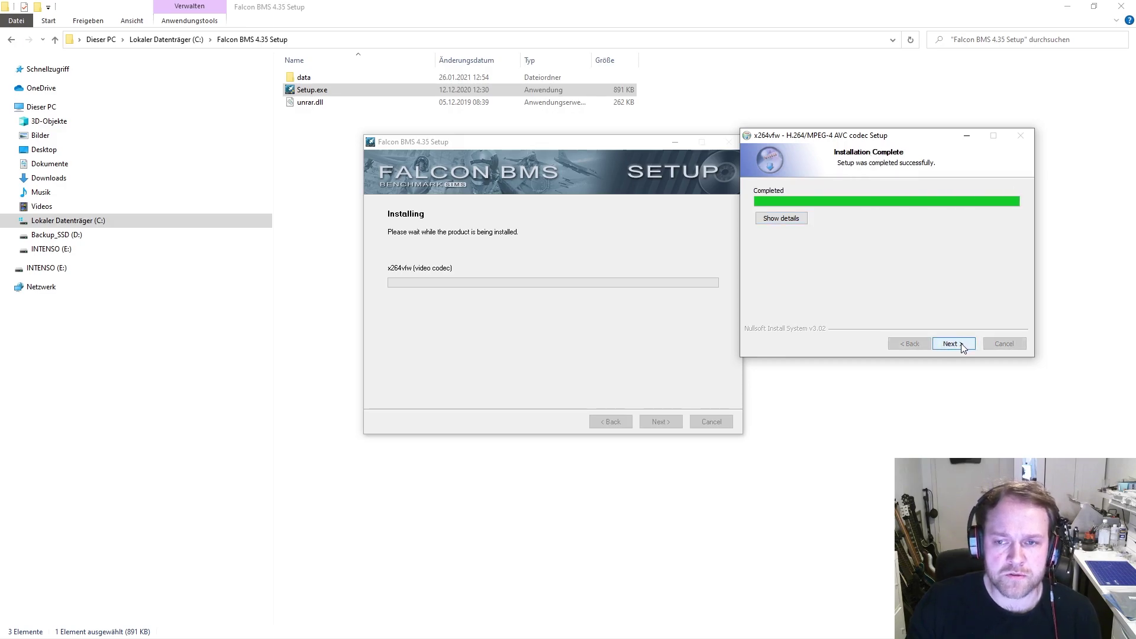
{"action": "left_click", "coordinate": [964, 347]}
{"action": "left_click", "coordinate": [963, 347]}
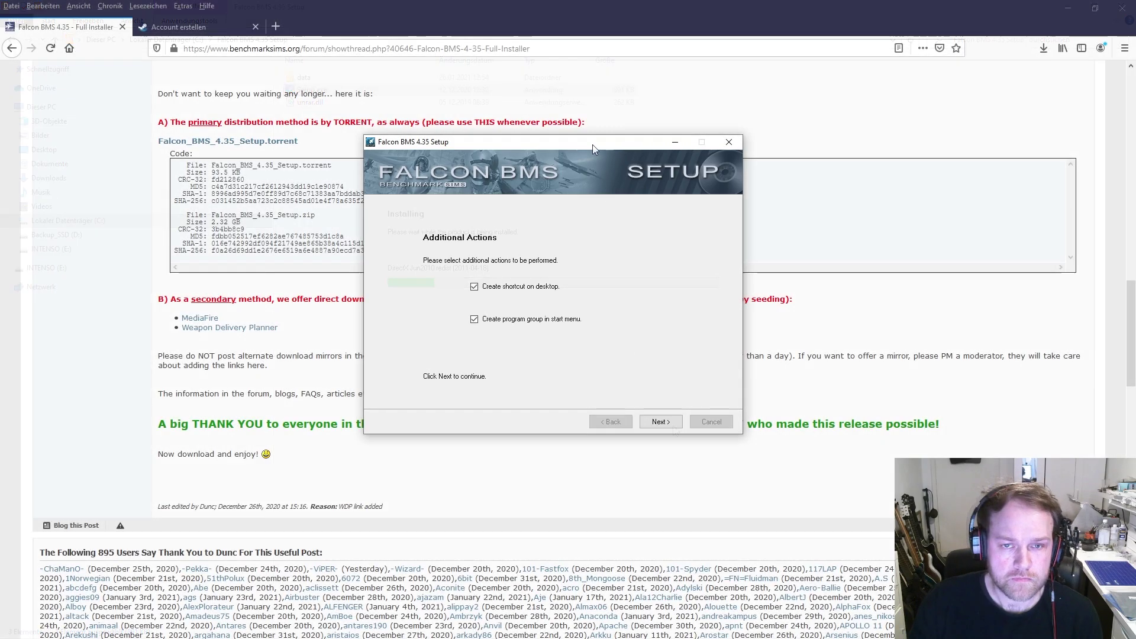
Step: Finish the Falcon BMS setup with a desktop shortcut and a start menu program group, choosing to start the program
{"action": "left_click_drag", "start_coordinate": [591, 145], "coordinate": [572, 134]}
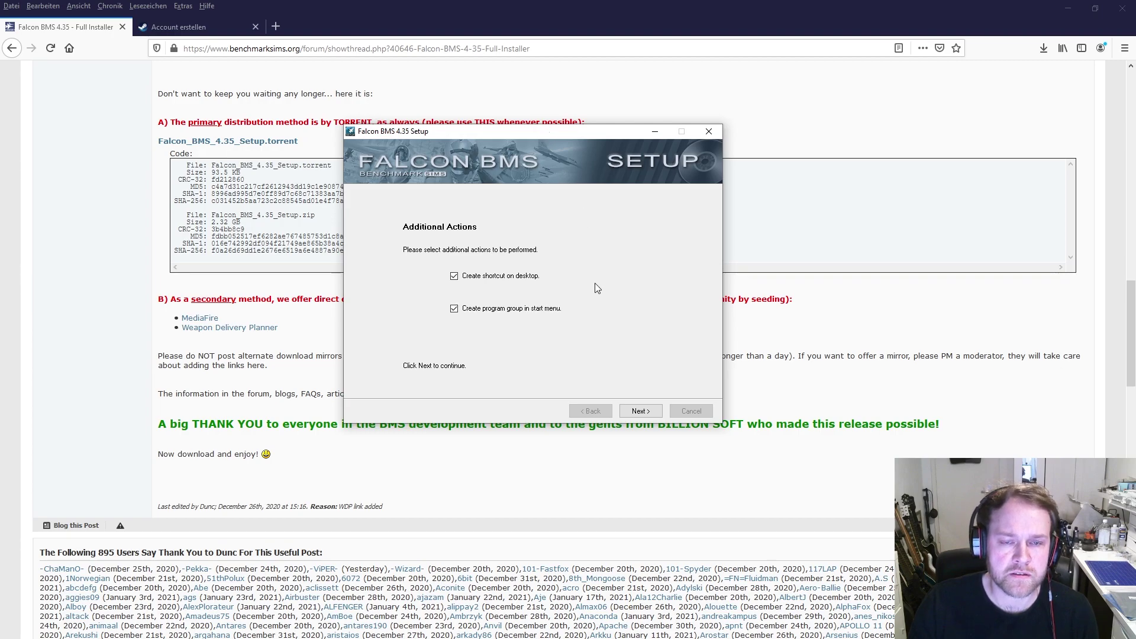
{"action": "left_click", "coordinate": [655, 410]}
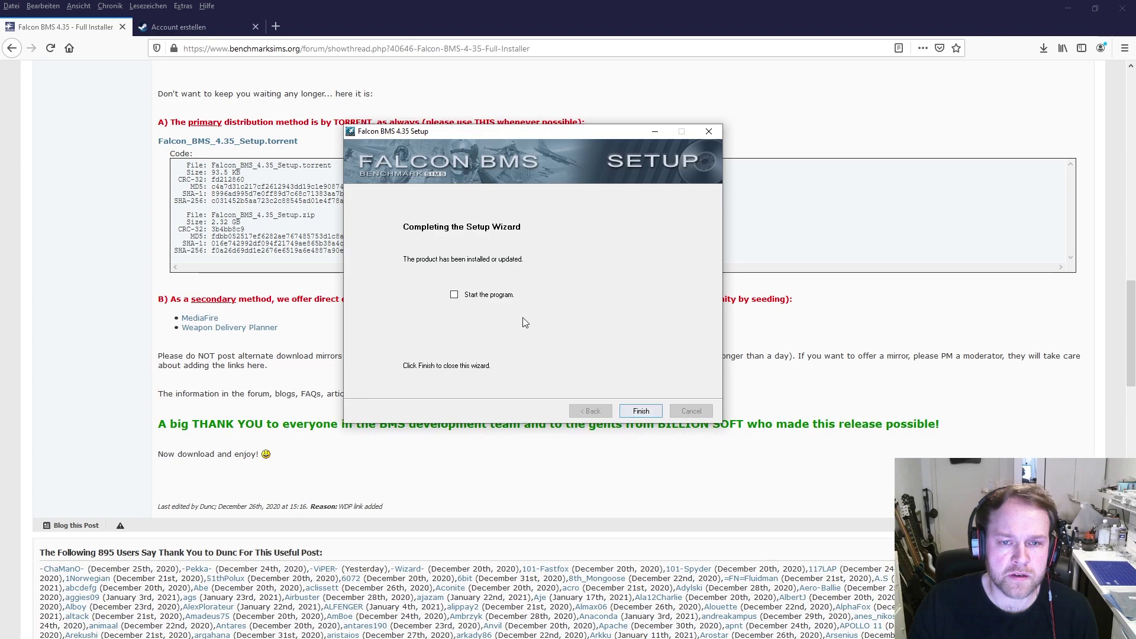
{"action": "left_click", "coordinate": [496, 296]}
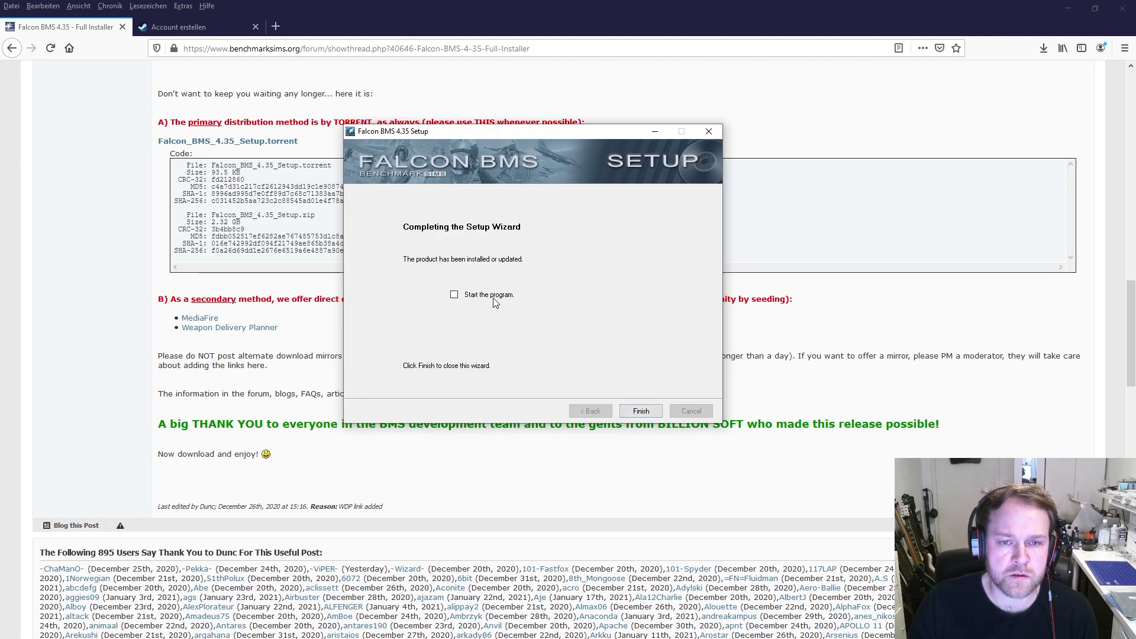
{"action": "left_click", "coordinate": [656, 412]}
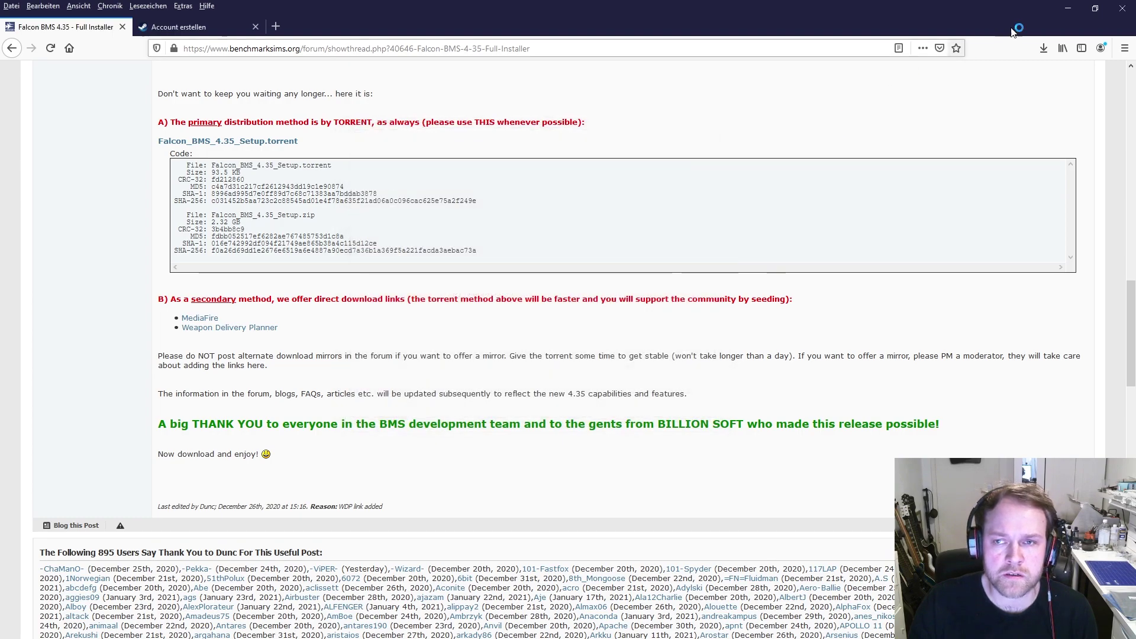
Step: Minimize the browser and Steam windows and launch the game from the Falcon BMS launcher
{"action": "left_click", "coordinate": [1068, 8]}
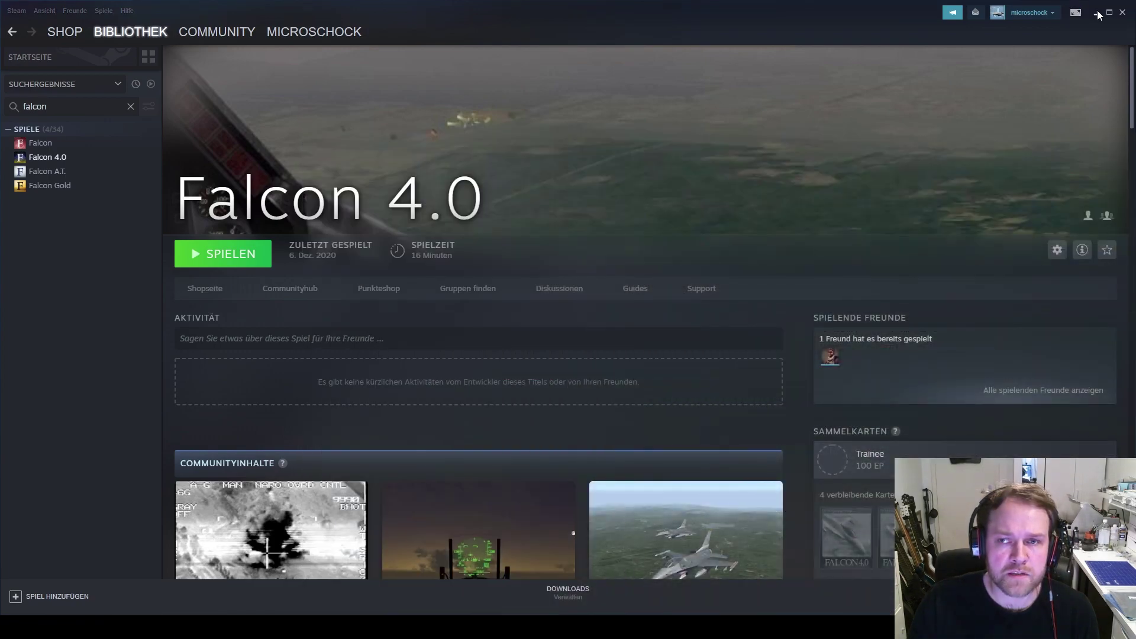
{"action": "left_click", "coordinate": [1096, 12]}
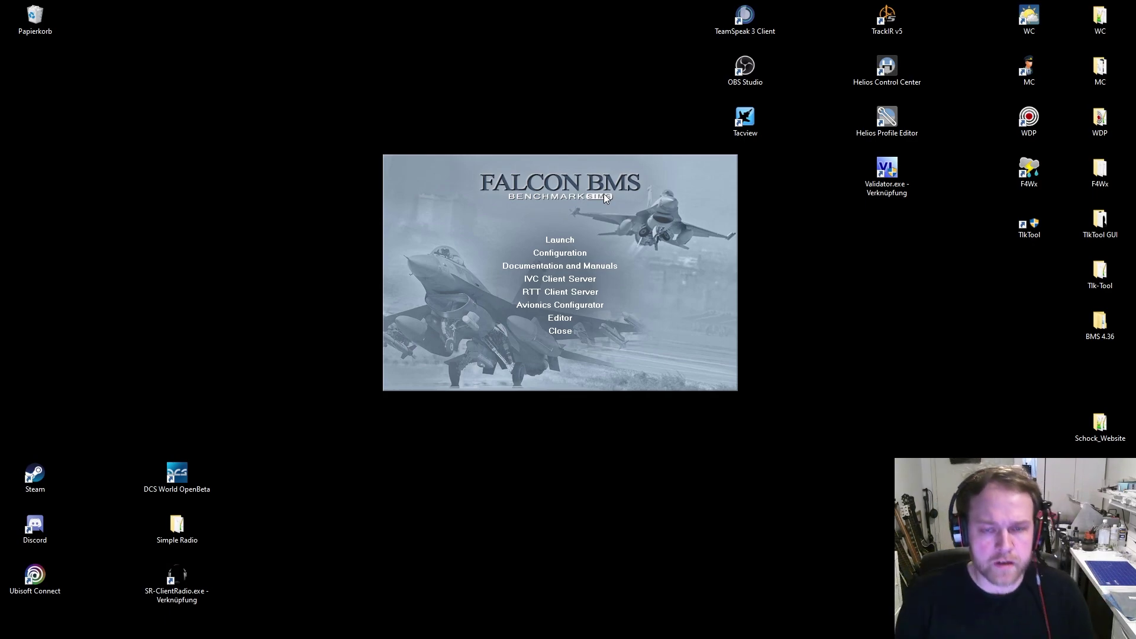
{"action": "left_click", "coordinate": [558, 240]}
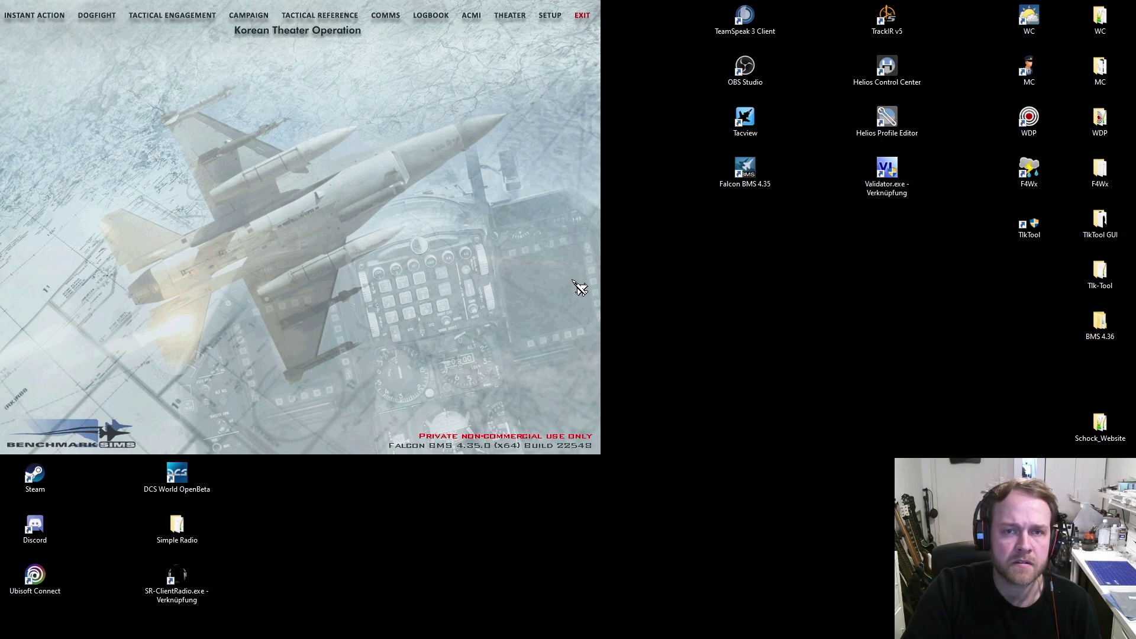
Step: Look at the Simulation and Sound settings in the game's Setup, then leave without applying changes
{"action": "left_click", "coordinate": [550, 16]}
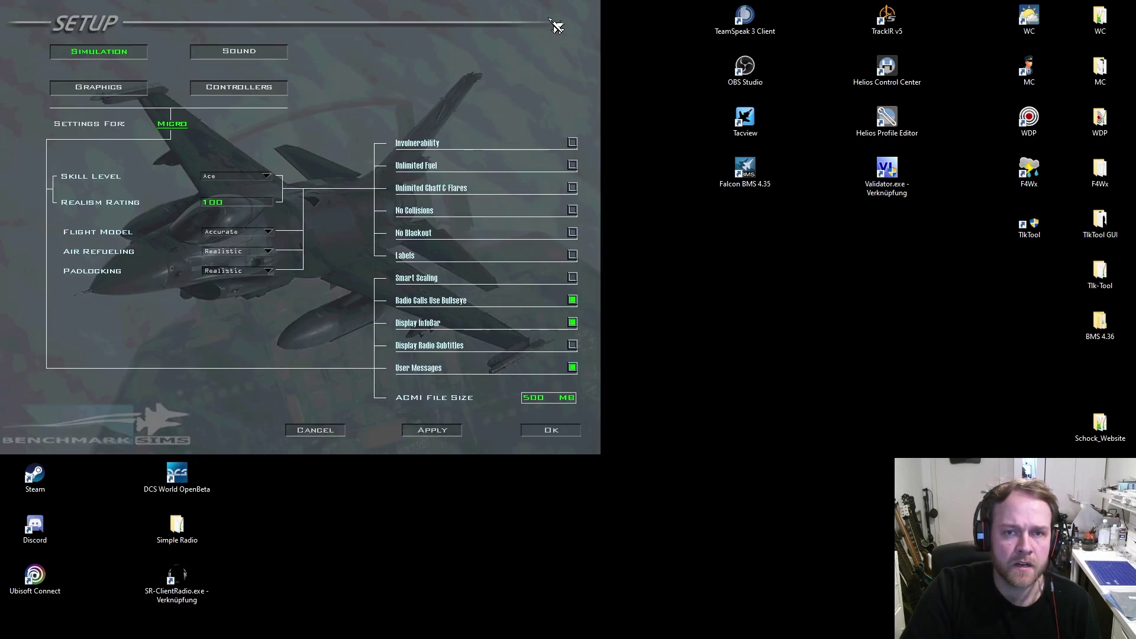
{"action": "left_click", "coordinate": [230, 55]}
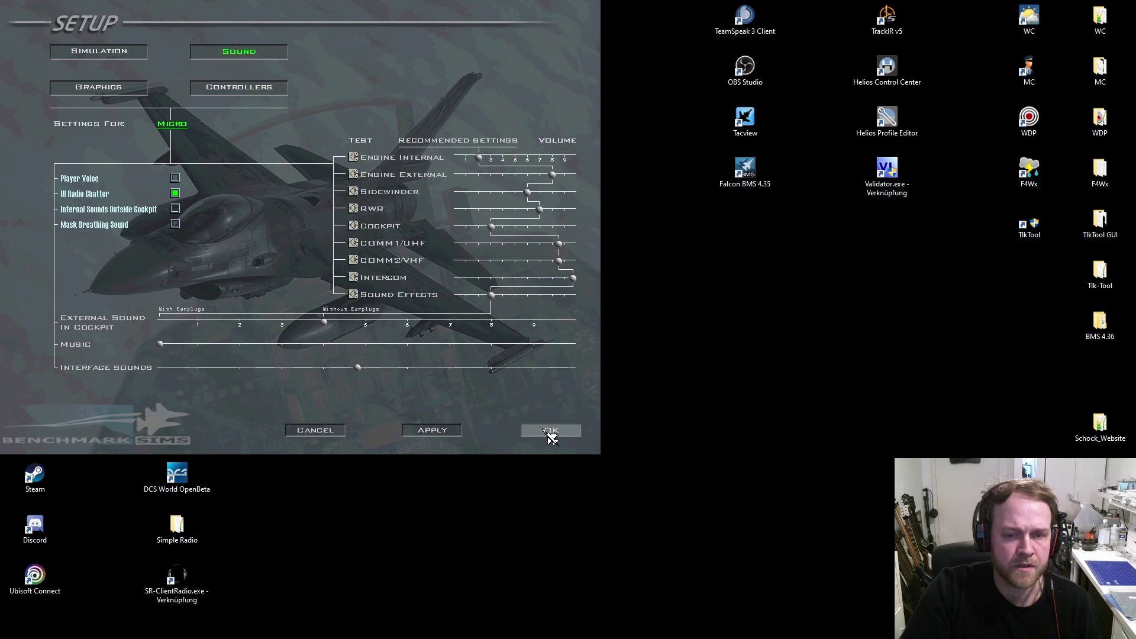
{"action": "left_click", "coordinate": [336, 431]}
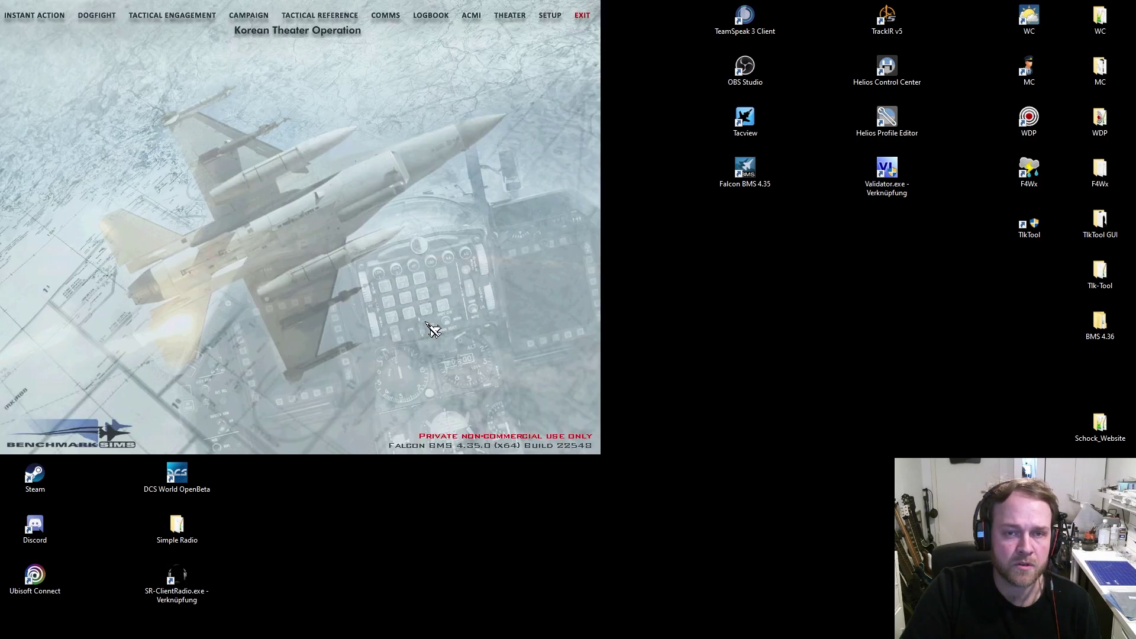
Step: Open the pilot Logbook, review its callsign, pilot and career data, and close it with OK
{"action": "left_click", "coordinate": [434, 23]}
{"action": "left_click_drag", "start_coordinate": [333, 49], "coordinate": [324, 67]}
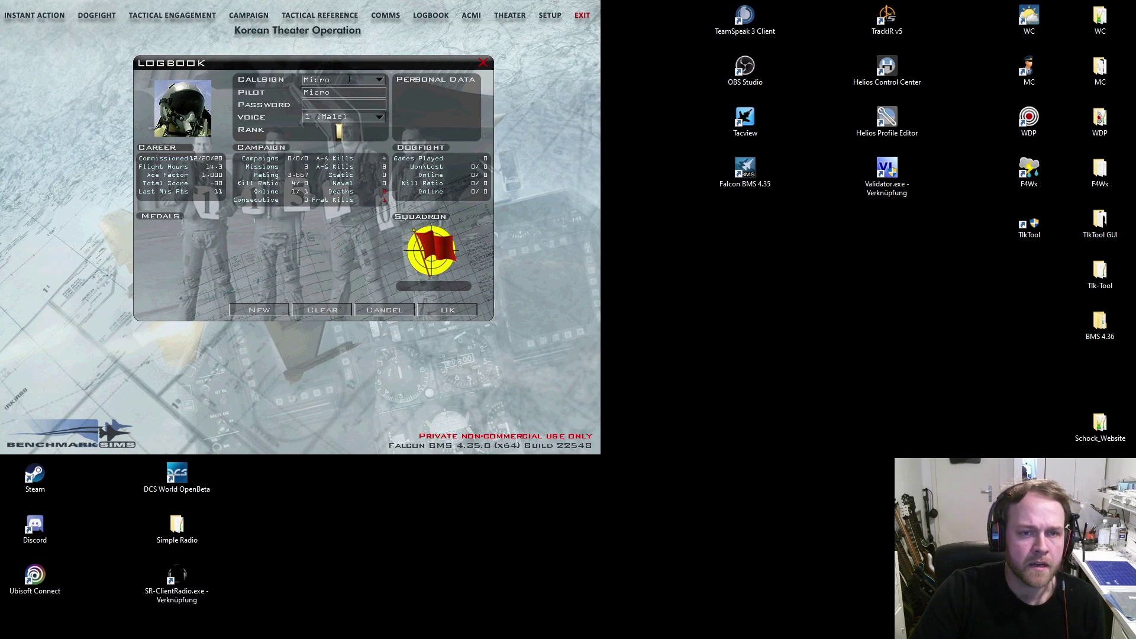
{"action": "left_click", "coordinate": [449, 310]}
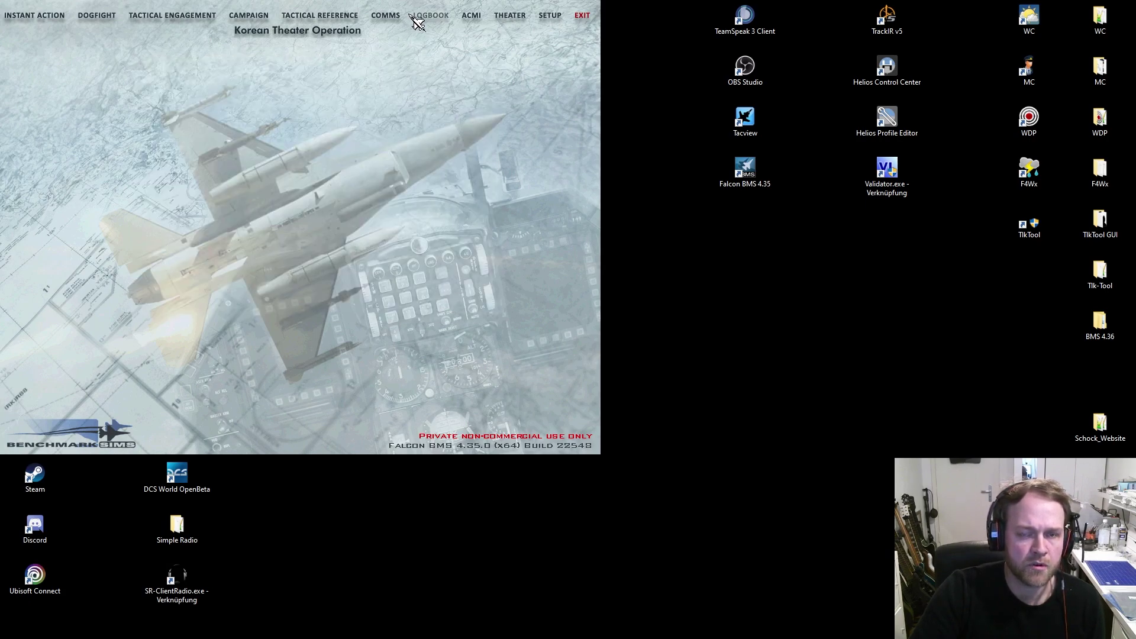
Step: Open the game's Setup and look through the Graphics and Controllers settings
{"action": "left_click", "coordinate": [550, 26]}
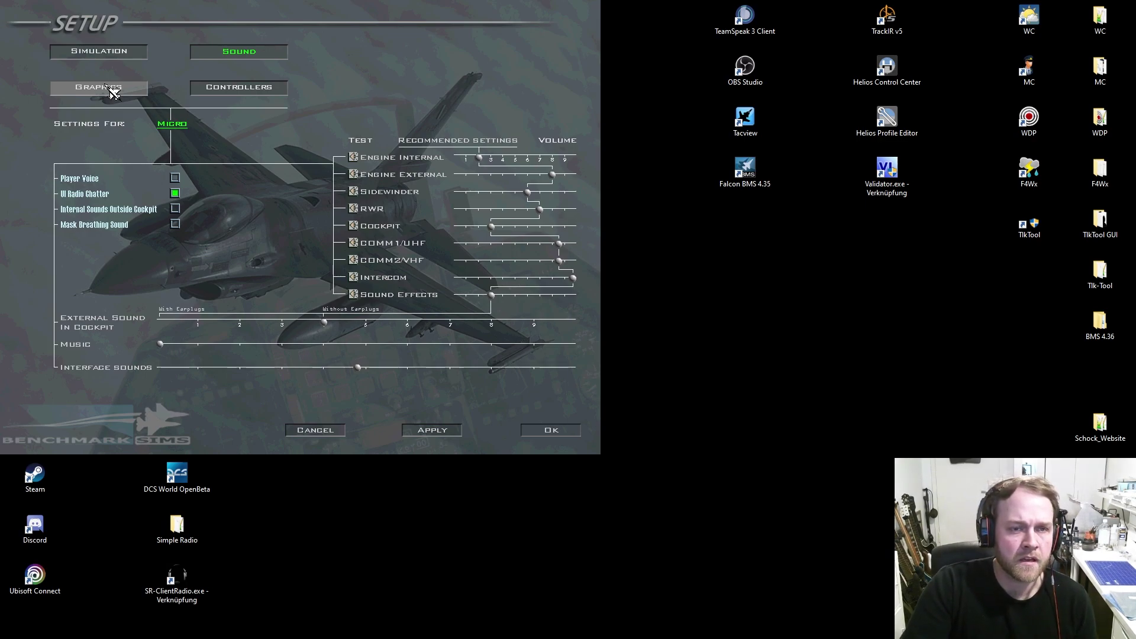
{"action": "left_click", "coordinate": [234, 90]}
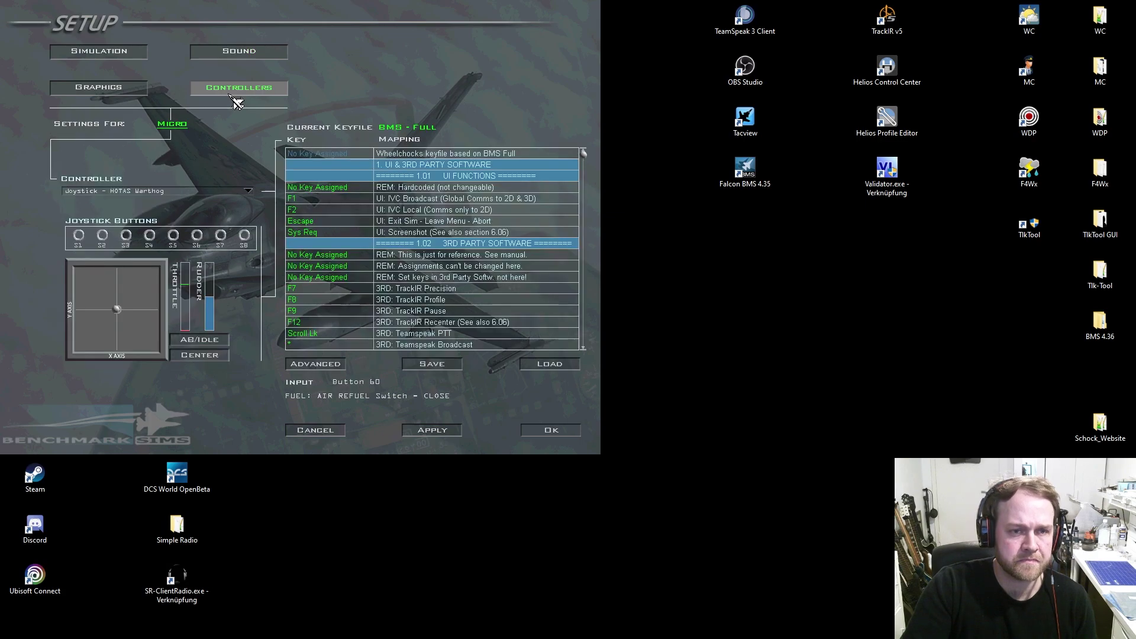
{"action": "left_click", "coordinate": [117, 91]}
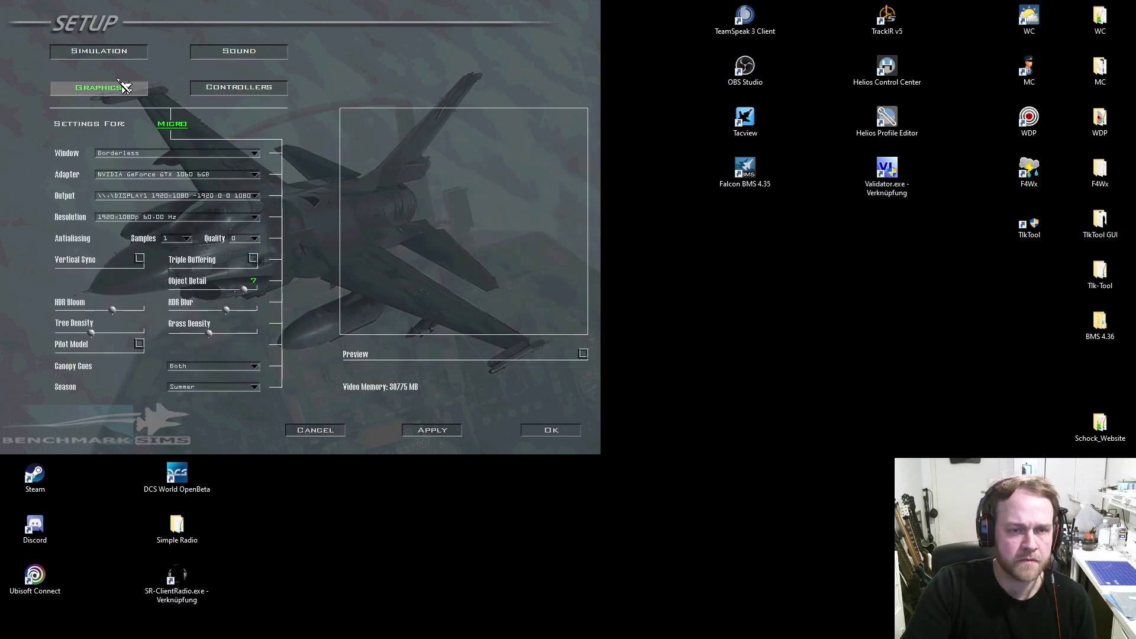
{"action": "left_click", "coordinate": [231, 88]}
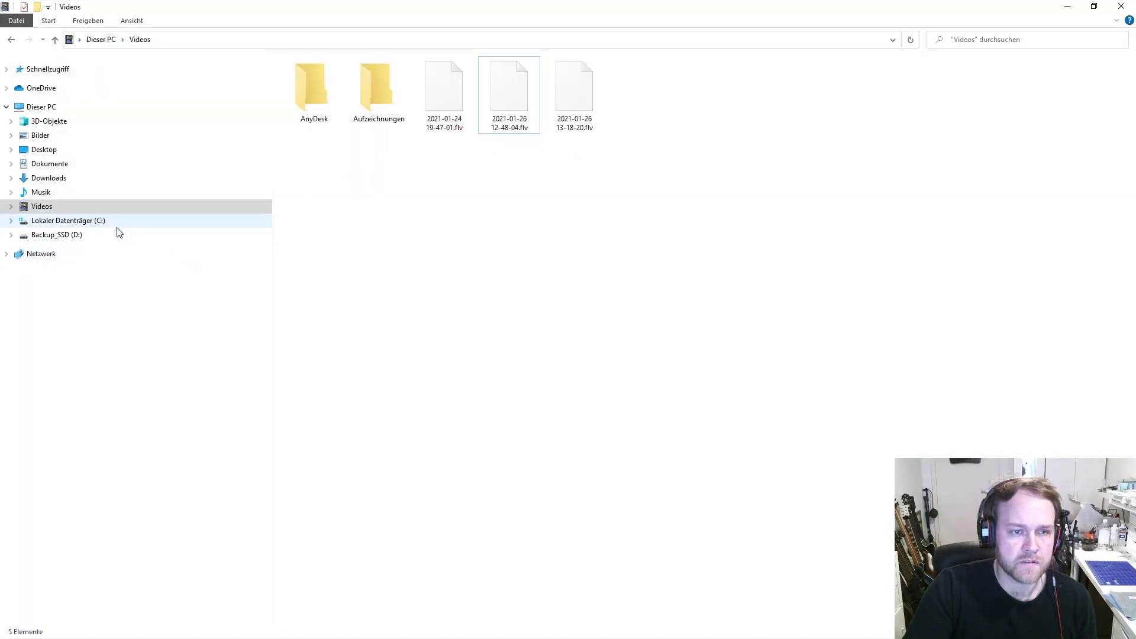
Step: Browse to the User\Config folder of Falcon BMS 4.35 on drive C to look at the key files
{"action": "left_click", "coordinate": [109, 222]}
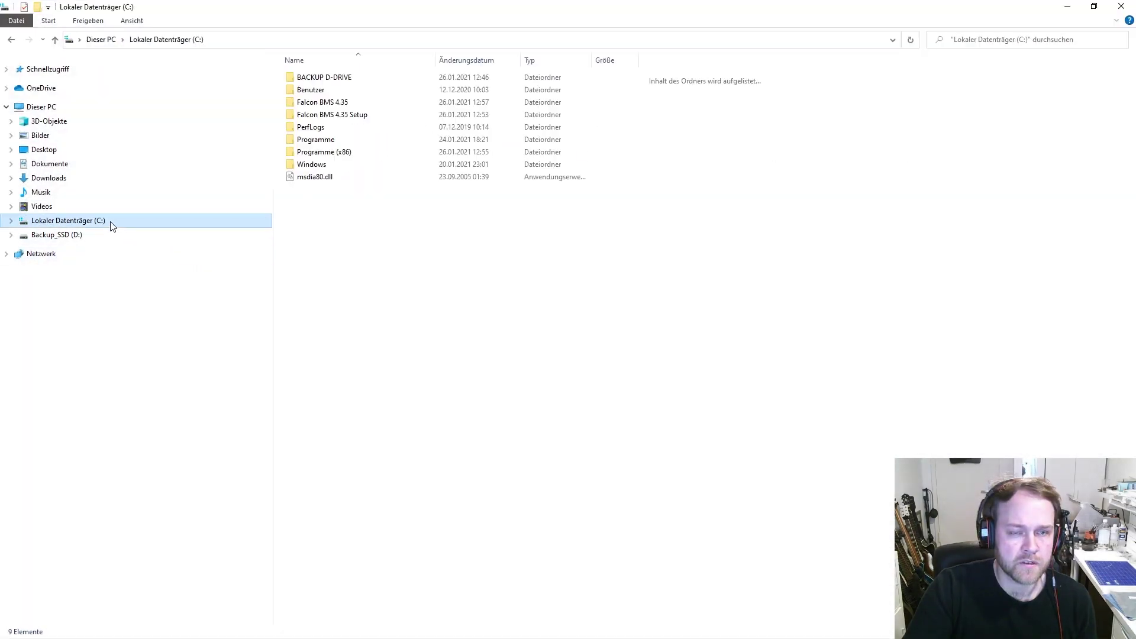
{"action": "double_click", "coordinate": [323, 102]}
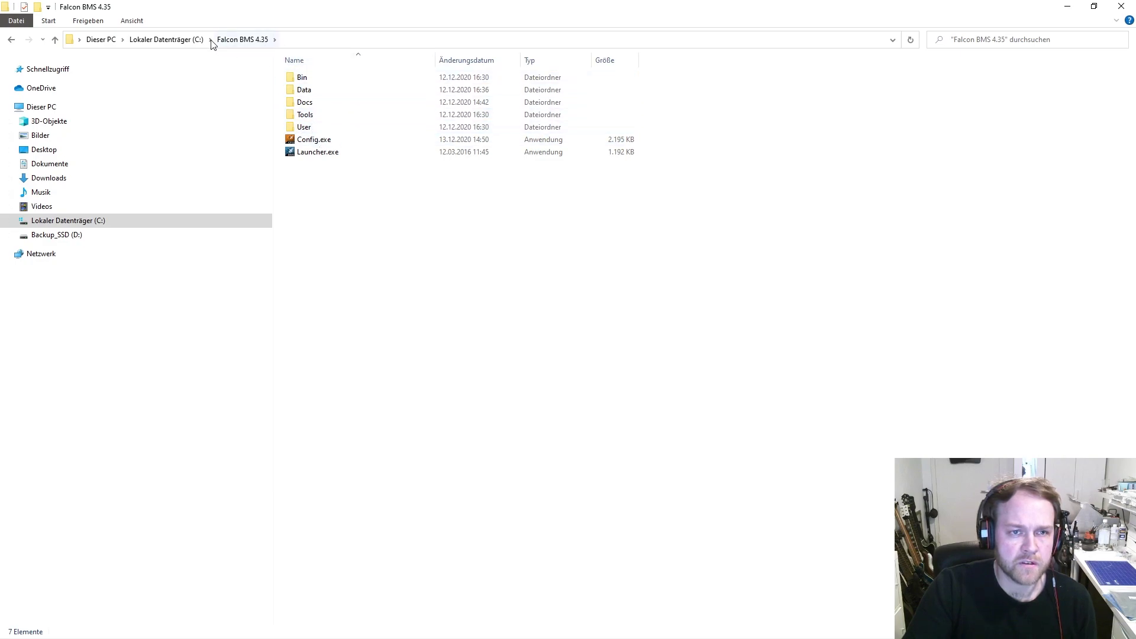
{"action": "double_click", "coordinate": [320, 129]}
{"action": "double_click", "coordinate": [323, 105]}
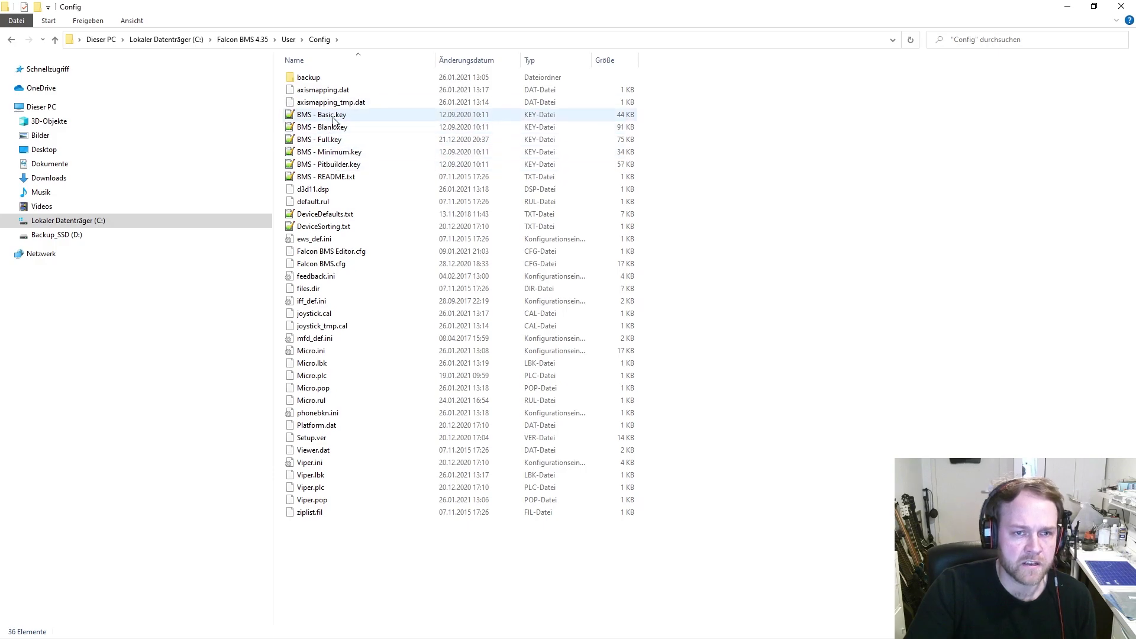
Step: Switch back to the game and view the keyboard files available for loading, then close the list without loading one
{"action": "key", "text": "alt+Tab"}
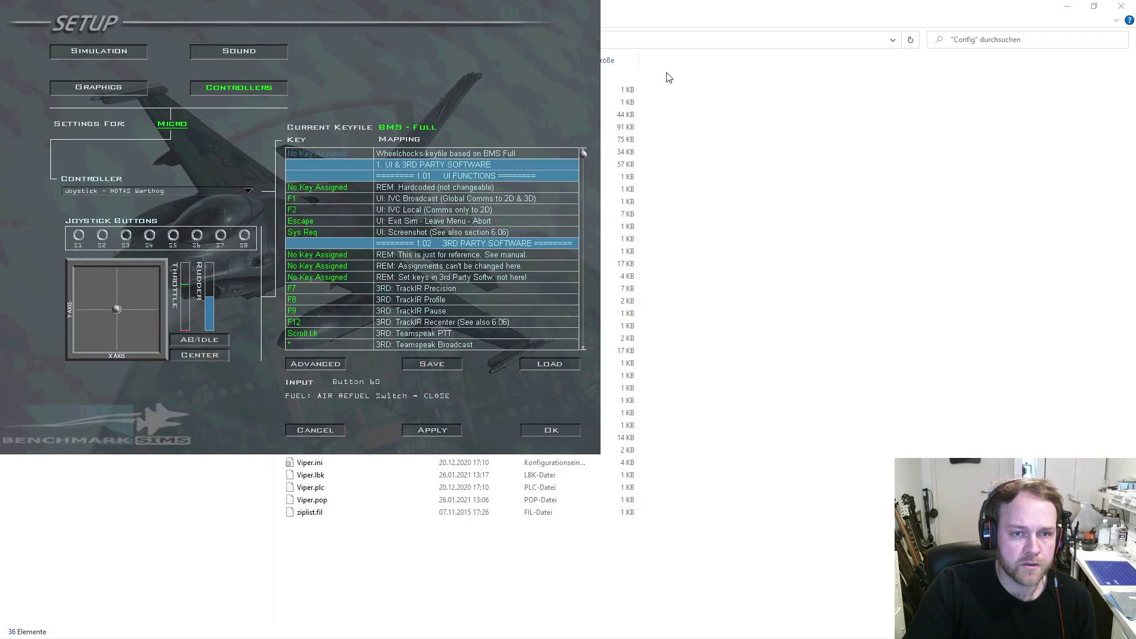
{"action": "left_click", "coordinate": [547, 367]}
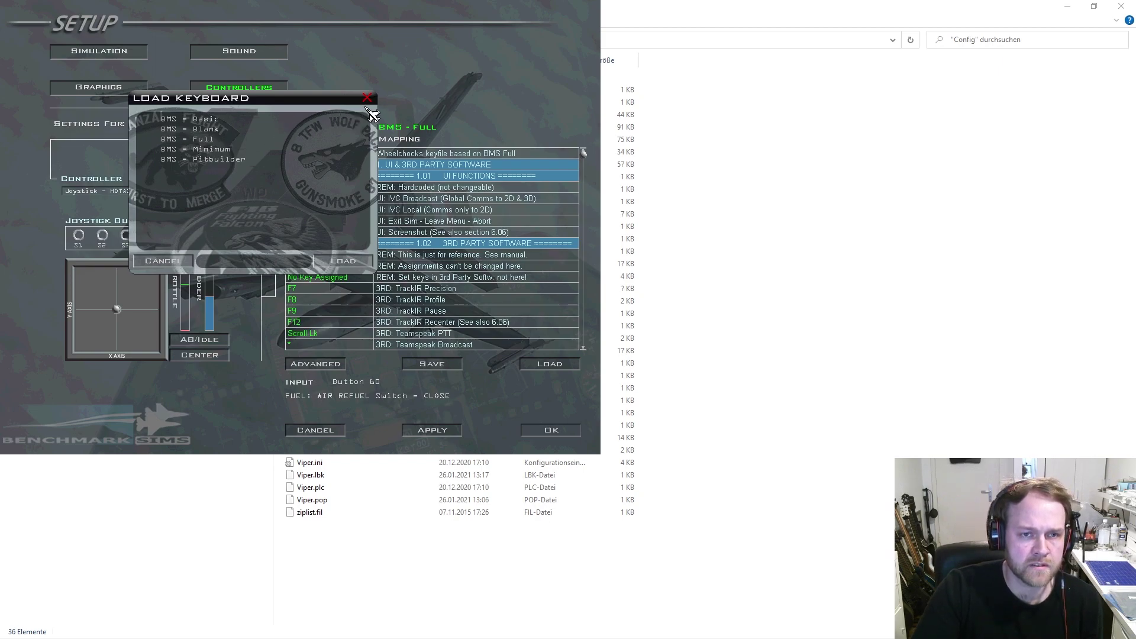
{"action": "left_click", "coordinate": [372, 98]}
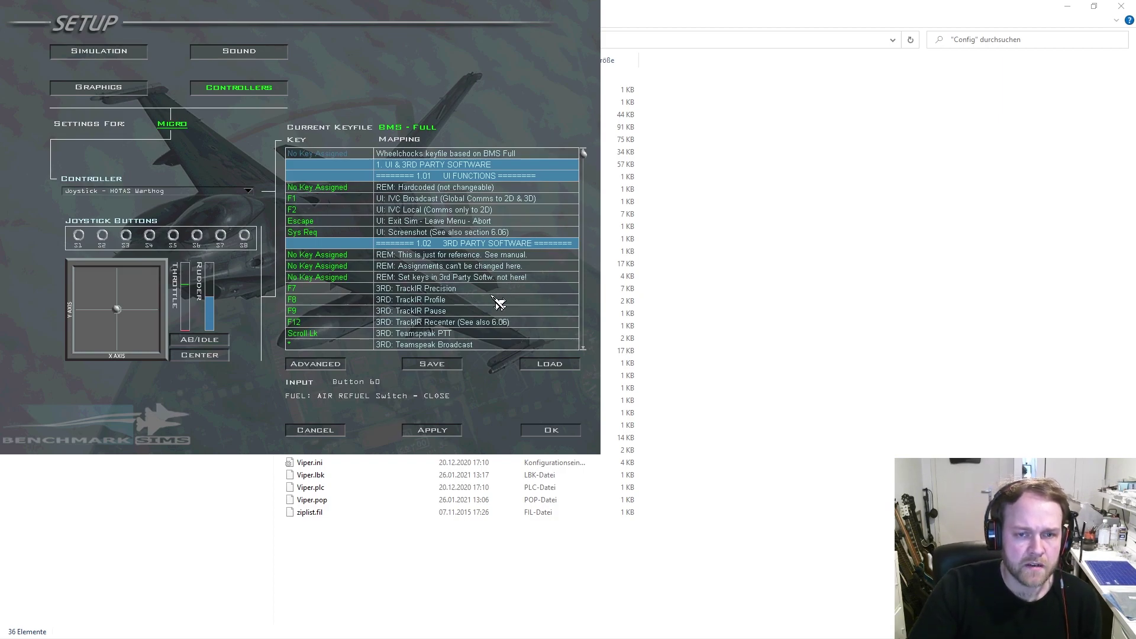
Step: Switch to File Explorer, view the manuals in the Falcon BMS 4.35 Docs folder, and minimize the window
{"action": "left_click", "coordinate": [433, 185]}
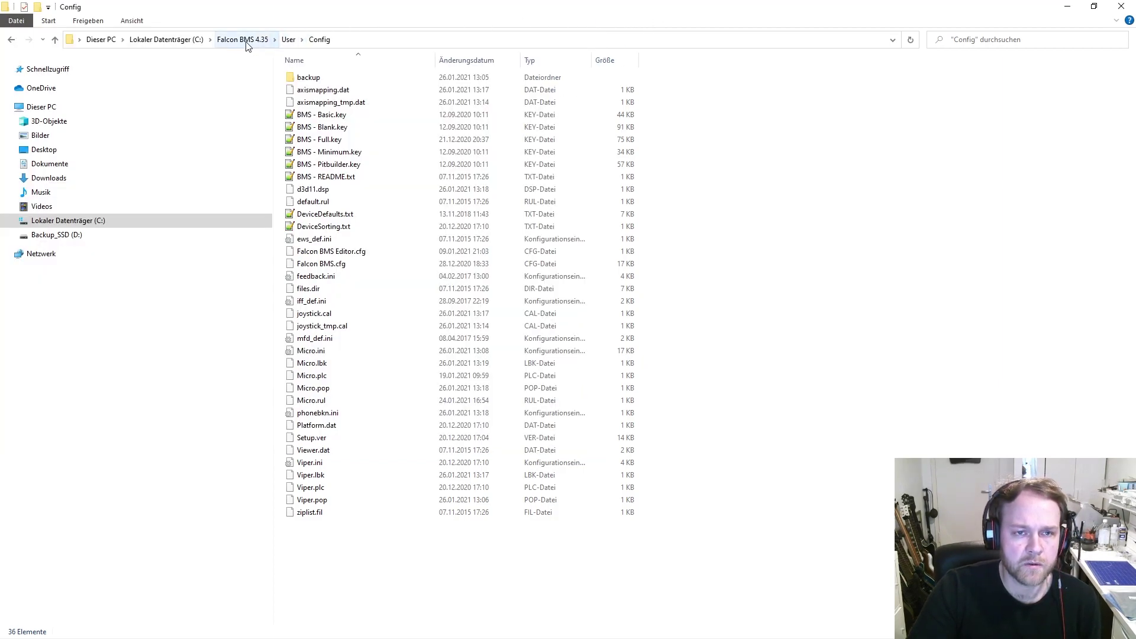
{"action": "left_click", "coordinate": [246, 43]}
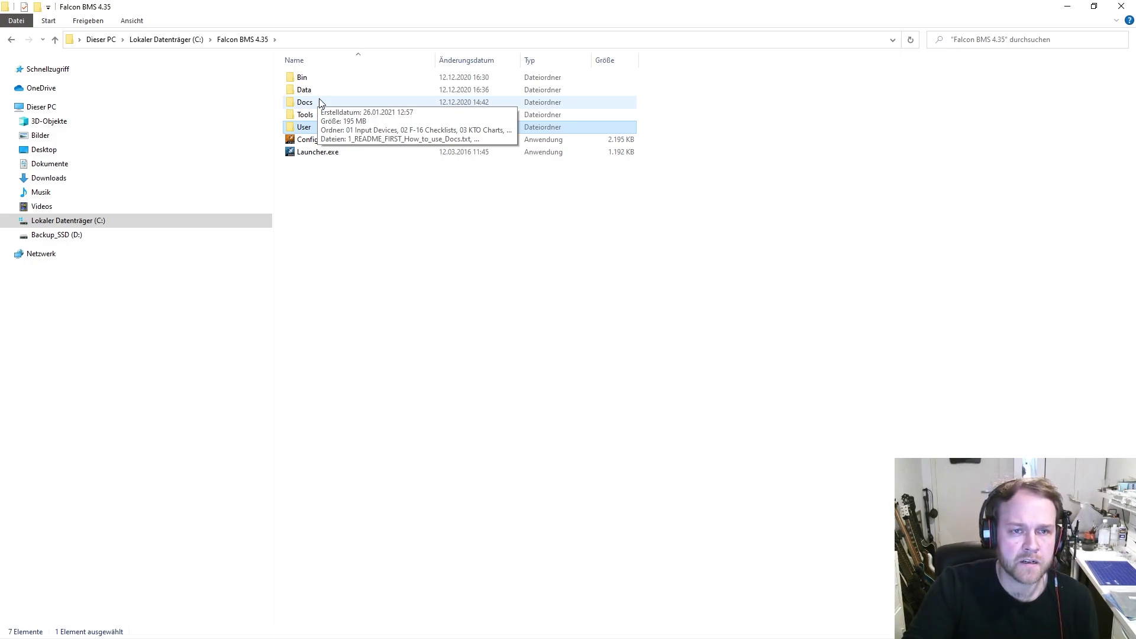
{"action": "left_click", "coordinate": [319, 99]}
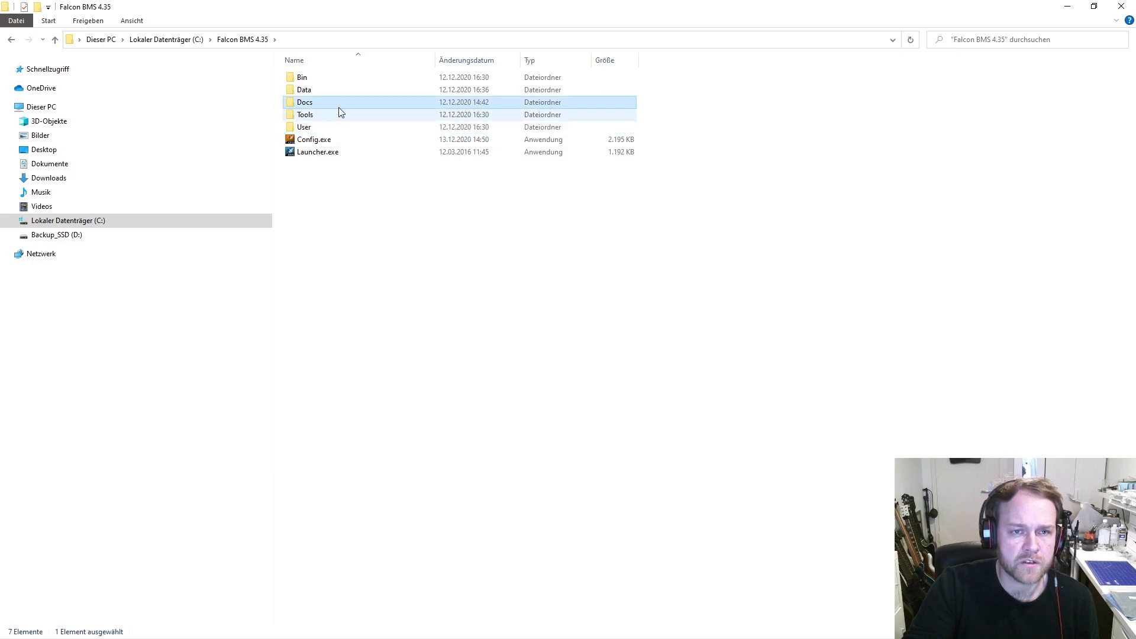
{"action": "double_click", "coordinate": [322, 103]}
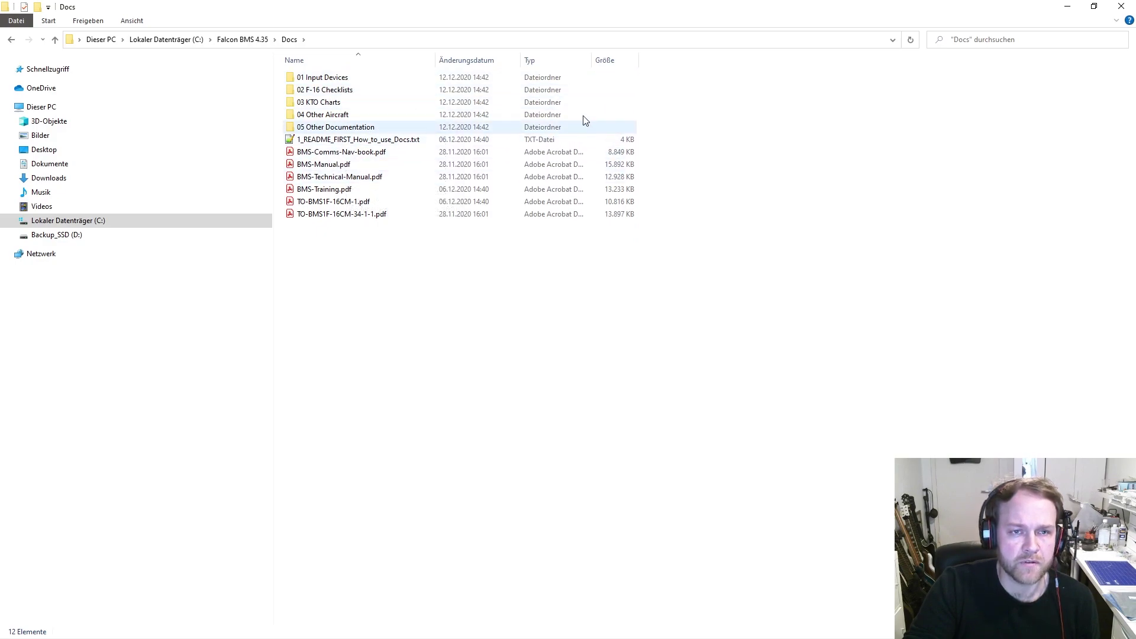
{"action": "left_click", "coordinate": [1068, 7]}
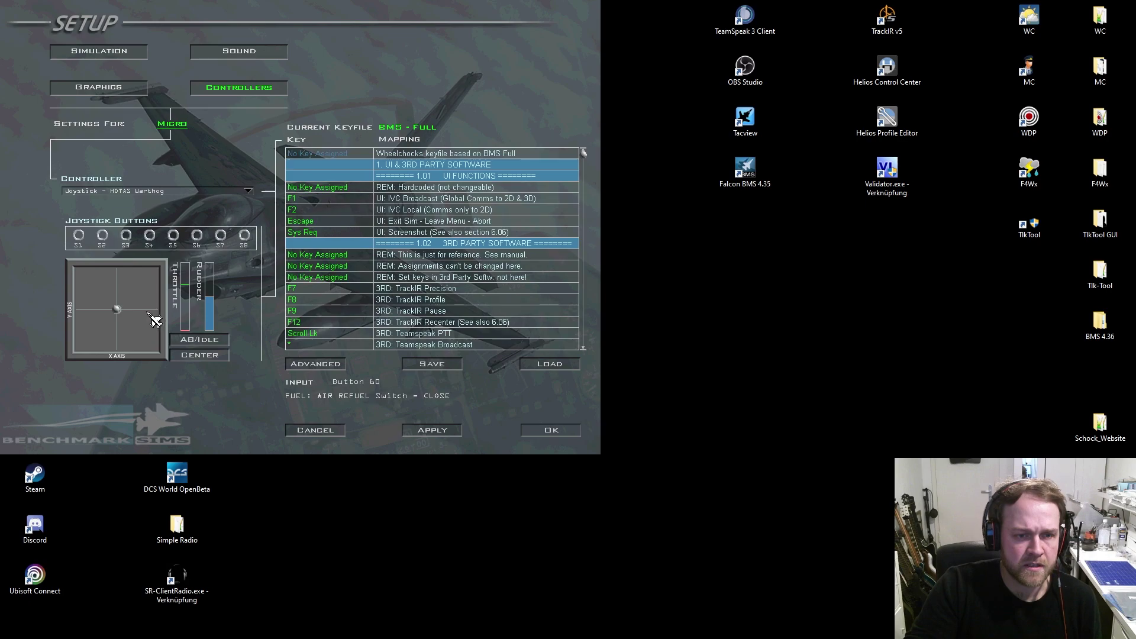
Step: Look at the controller selection and the throttle's afterburner/idle calibration in the Controllers settings
{"action": "left_click", "coordinate": [164, 199]}
{"action": "left_click", "coordinate": [164, 198]}
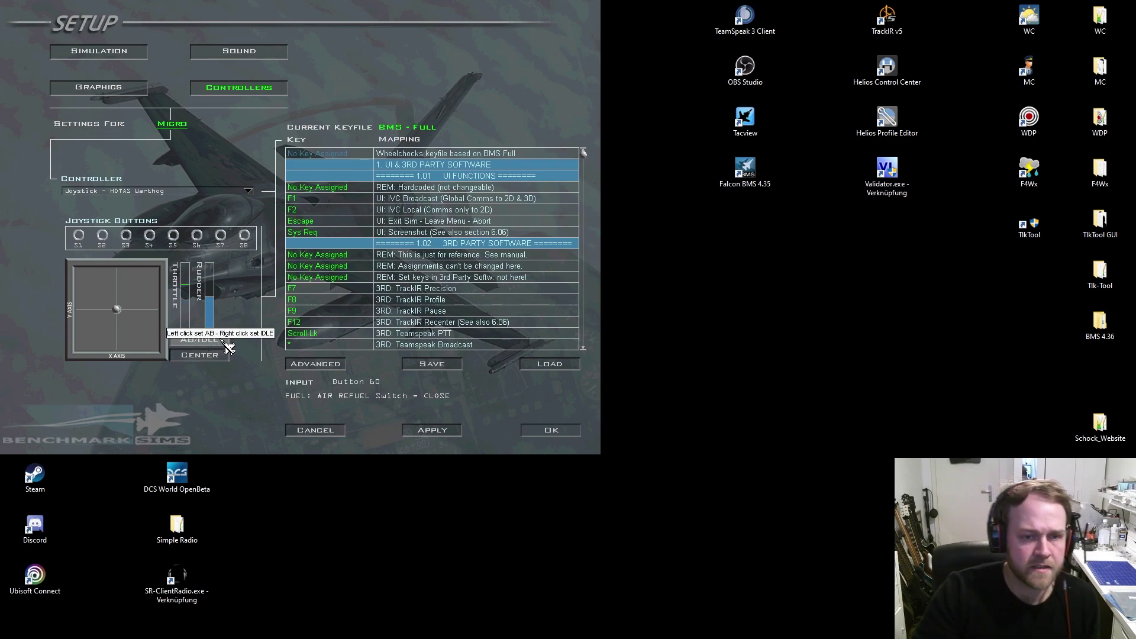
{"action": "left_click", "coordinate": [190, 339]}
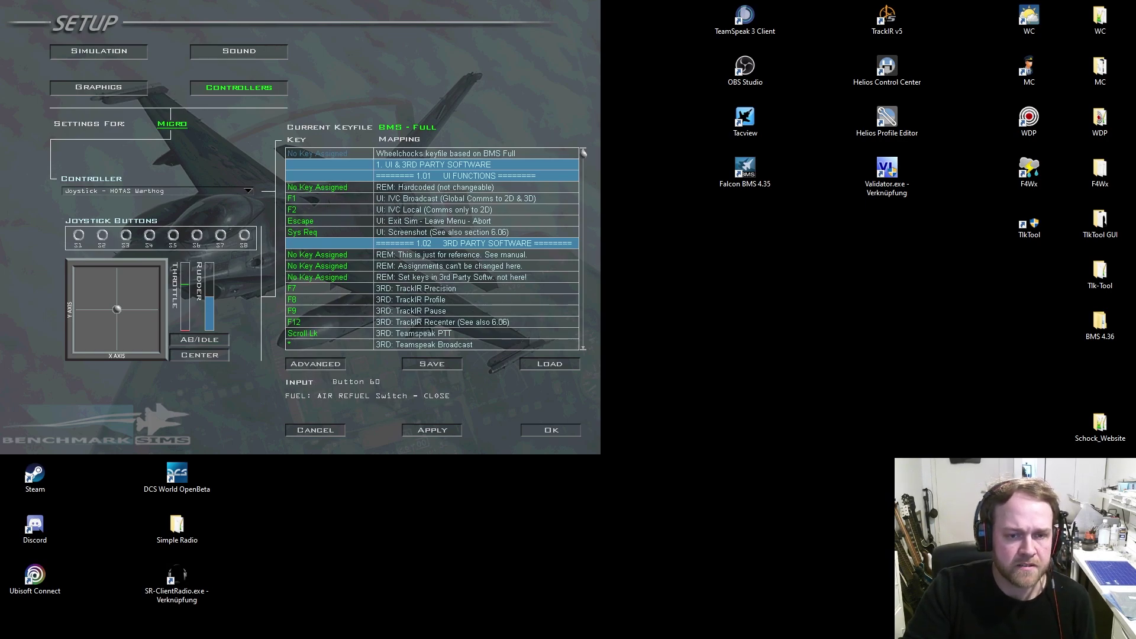
Step: Review the View, Flight and Avionics Control axis assignments in the advanced controller options, then close them with OK
{"action": "left_click", "coordinate": [315, 364]}
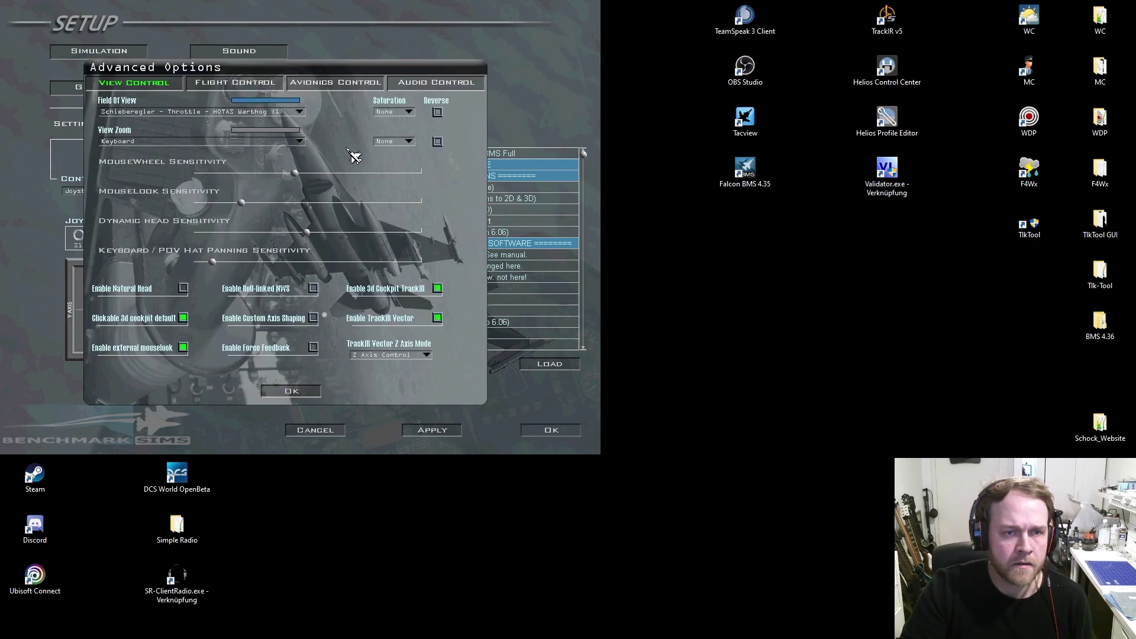
{"action": "left_click_drag", "start_coordinate": [312, 69], "coordinate": [320, 53]}
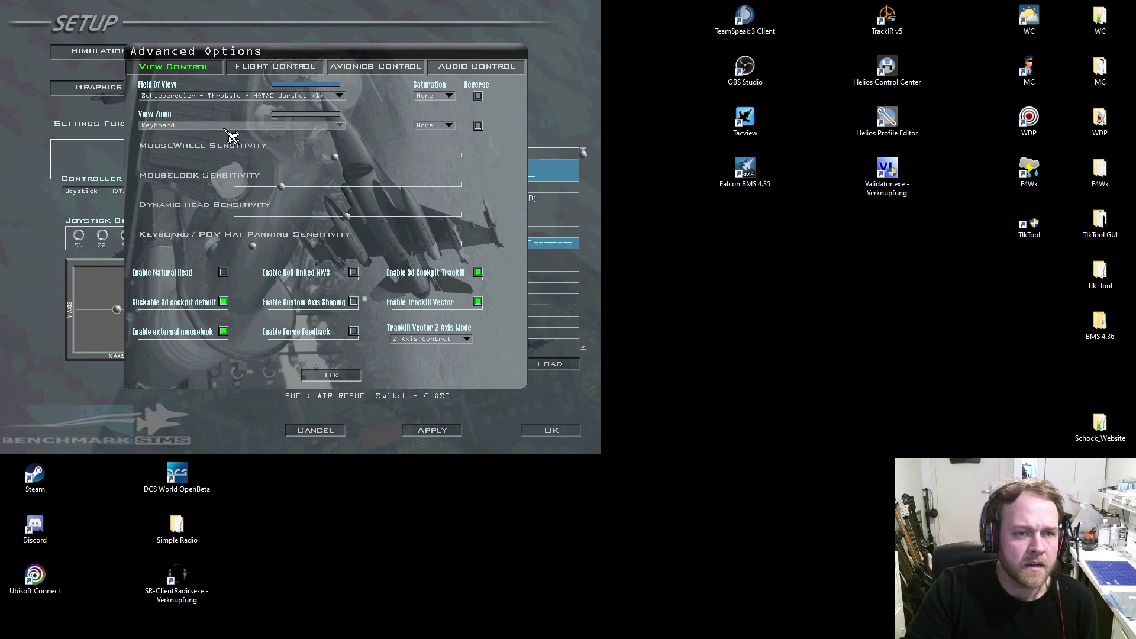
{"action": "left_click", "coordinate": [286, 70]}
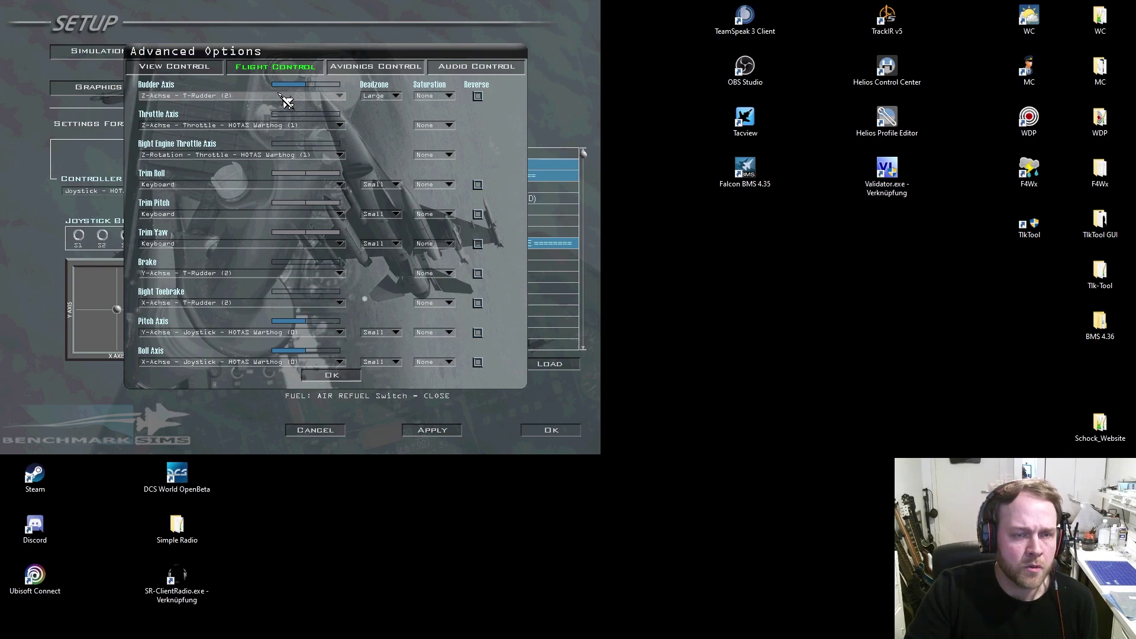
{"action": "left_click", "coordinate": [245, 99]}
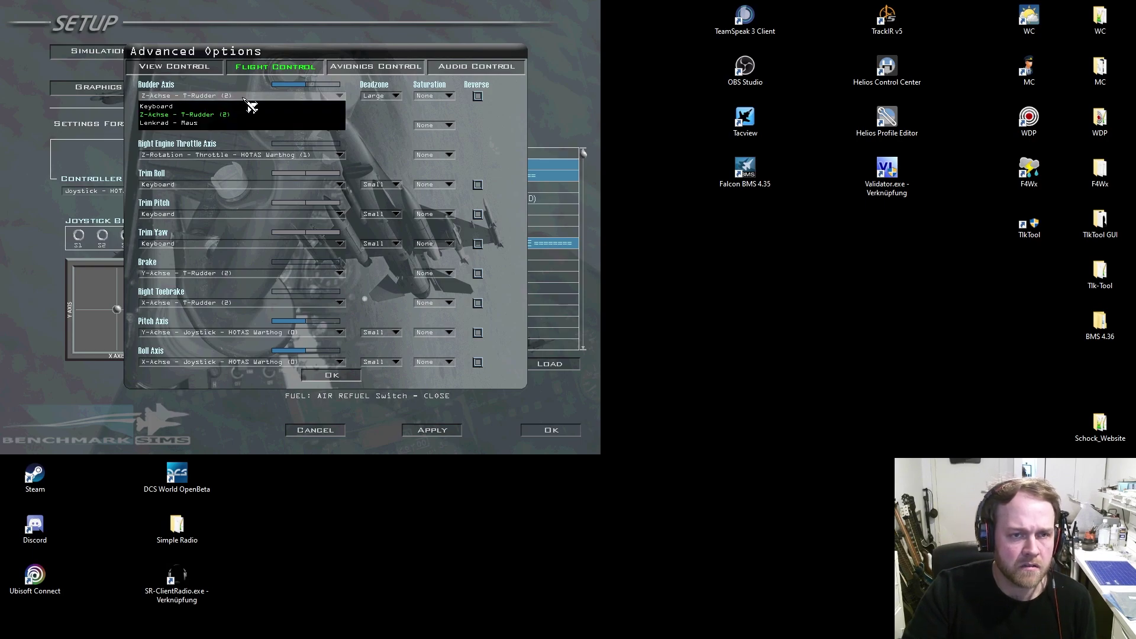
{"action": "left_click", "coordinate": [245, 99]}
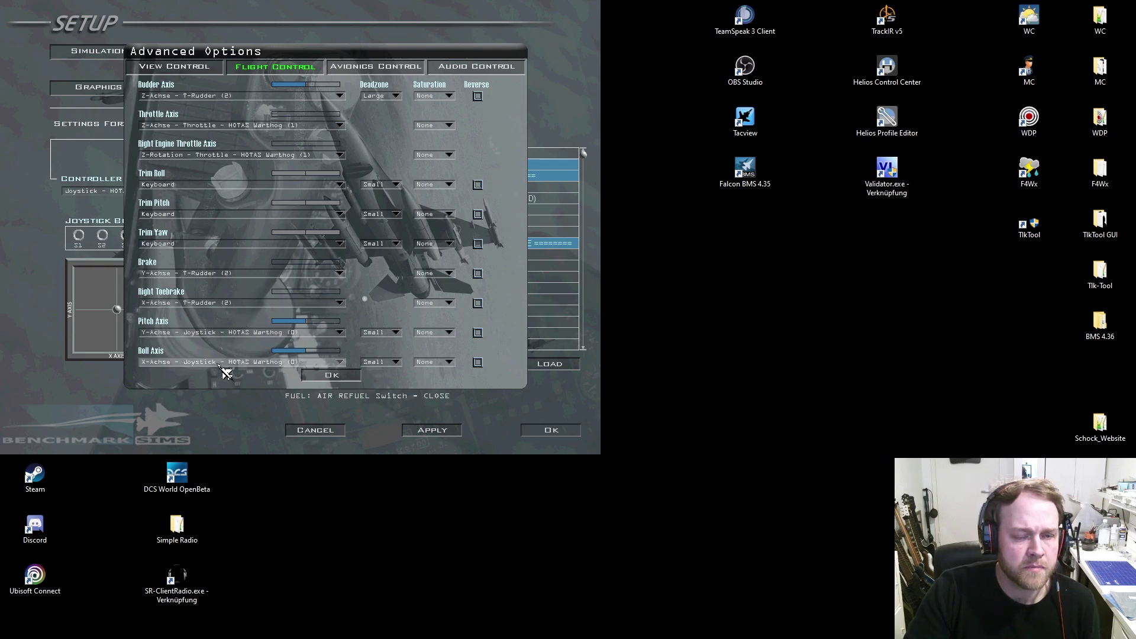
{"action": "left_click", "coordinate": [399, 67]}
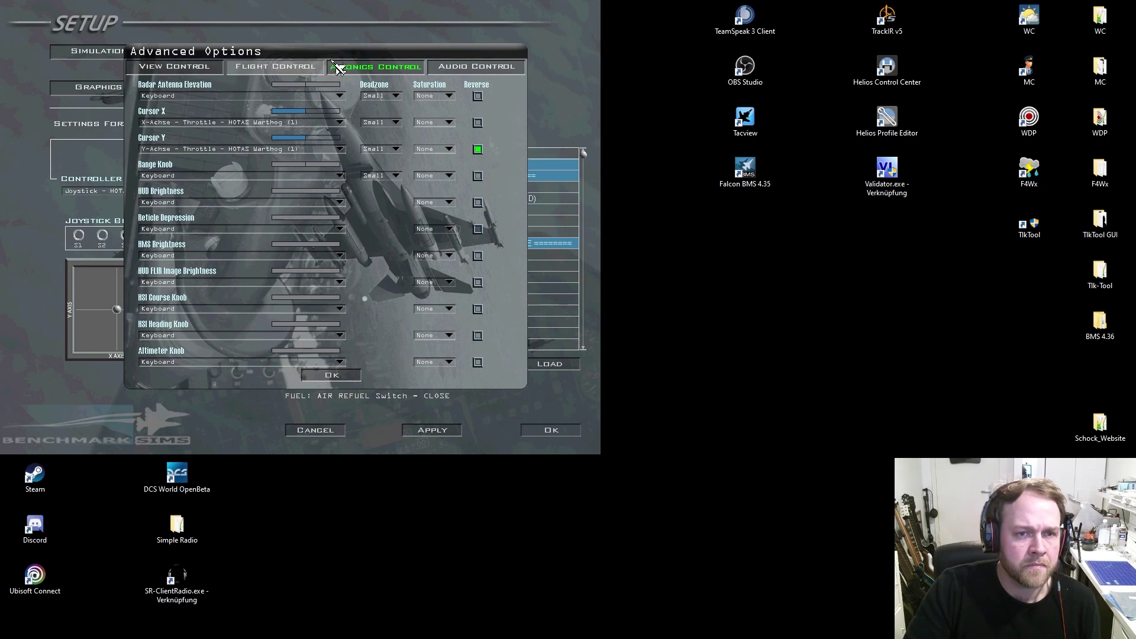
{"action": "left_click", "coordinate": [343, 375]}
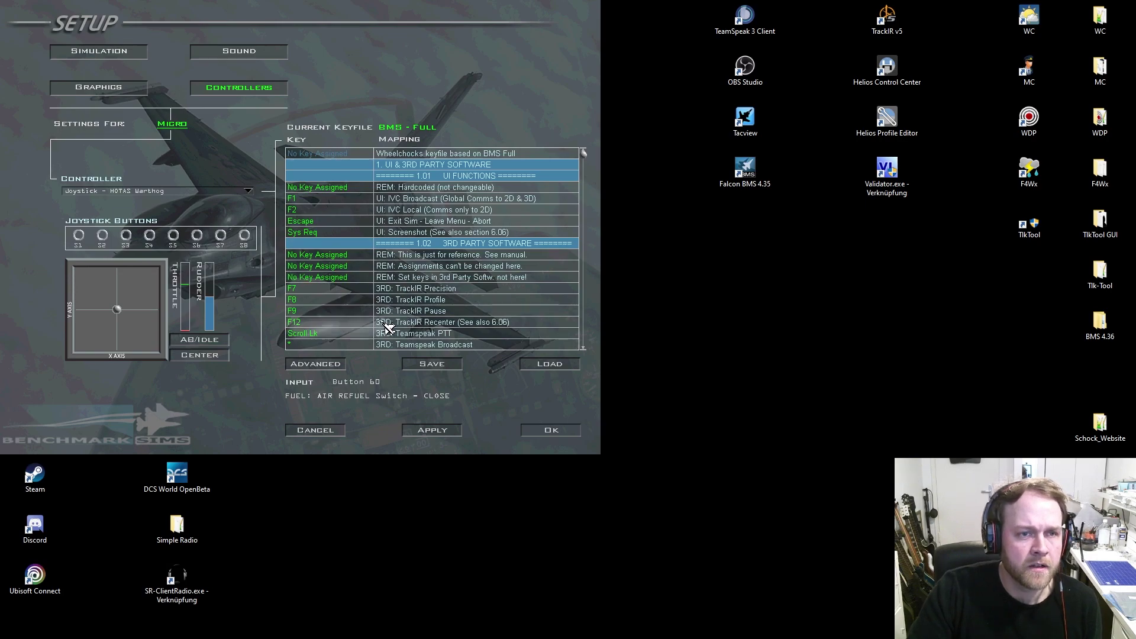
Step: Look at the Graphics settings and the available window modes without changing the selection
{"action": "left_click", "coordinate": [102, 97]}
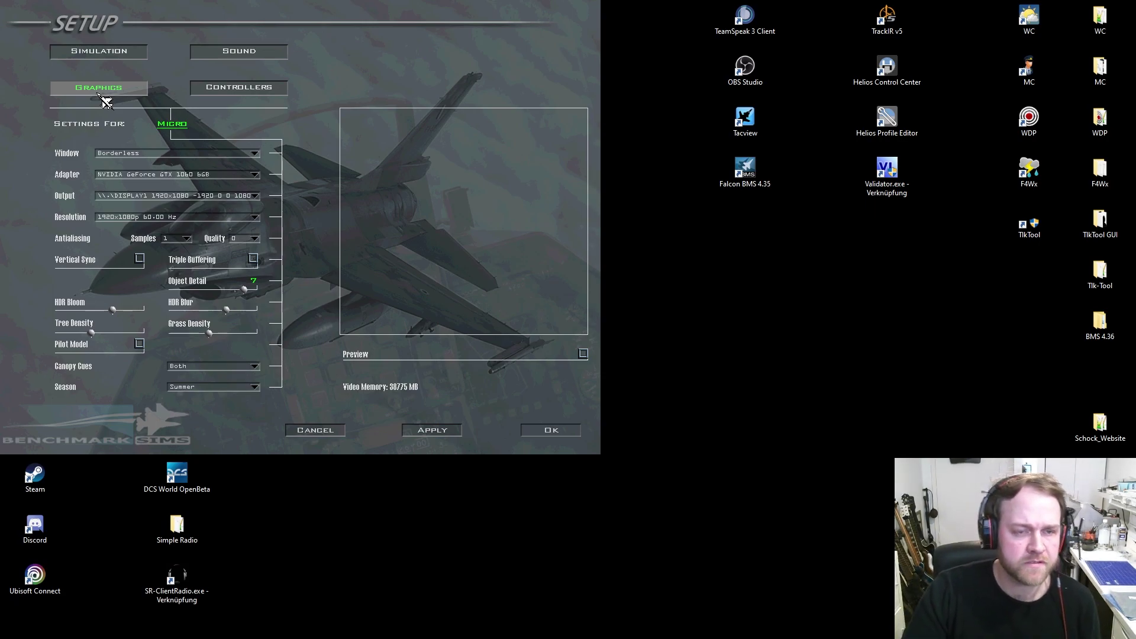
{"action": "left_click", "coordinate": [166, 155]}
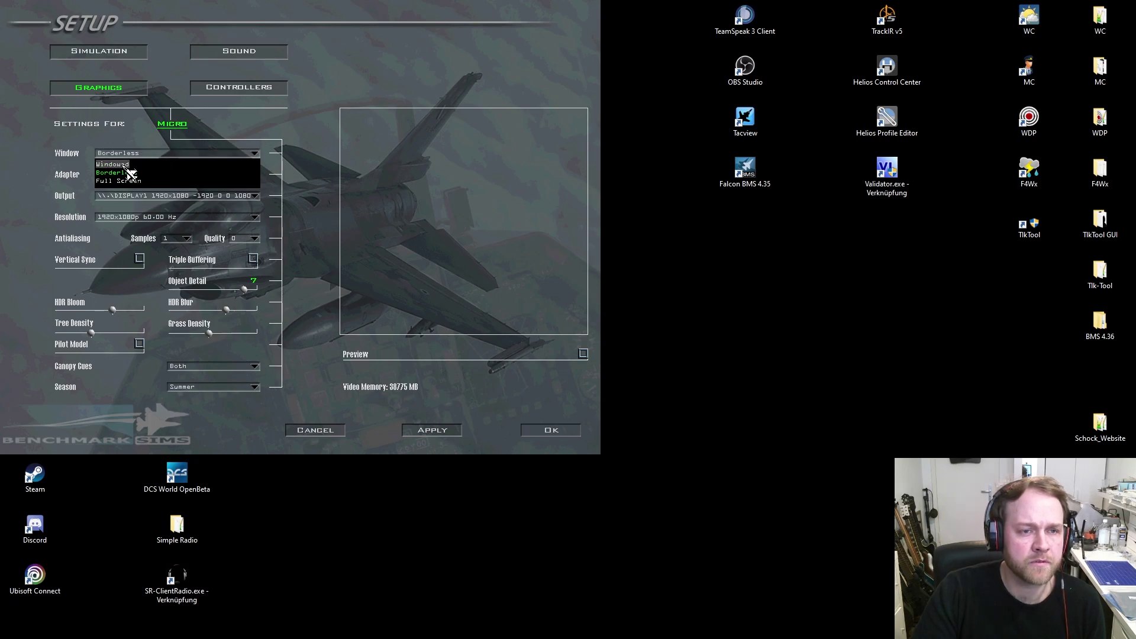
{"action": "left_click", "coordinate": [145, 137]}
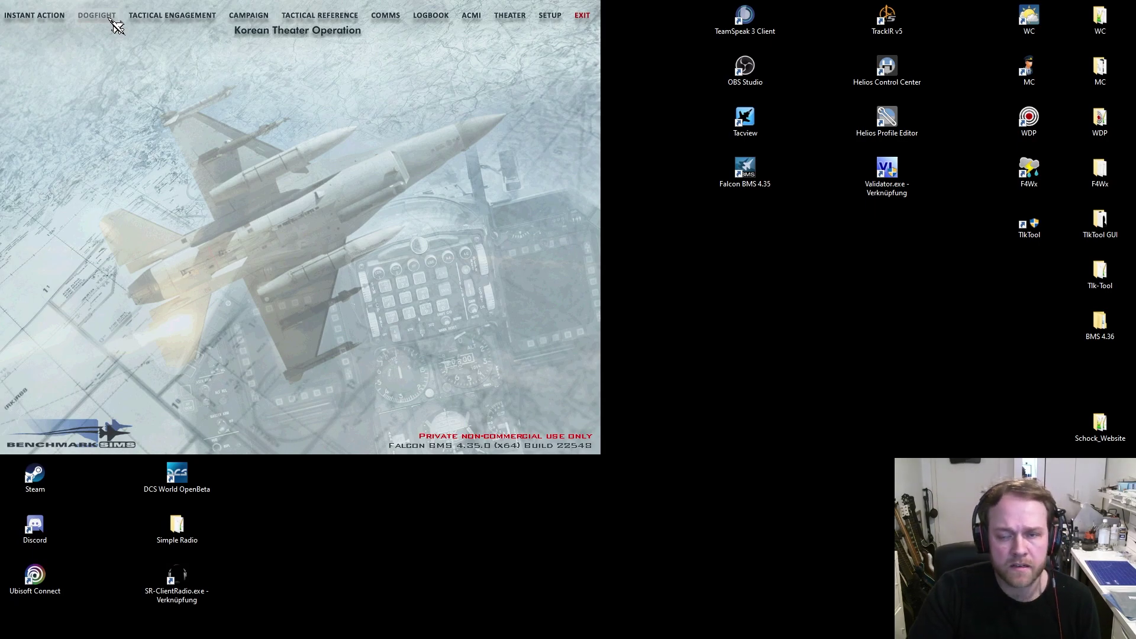
Step: Look at the Tactical Engagement, Campaign and Instant Action screens from the main menu
{"action": "left_click", "coordinate": [179, 18]}
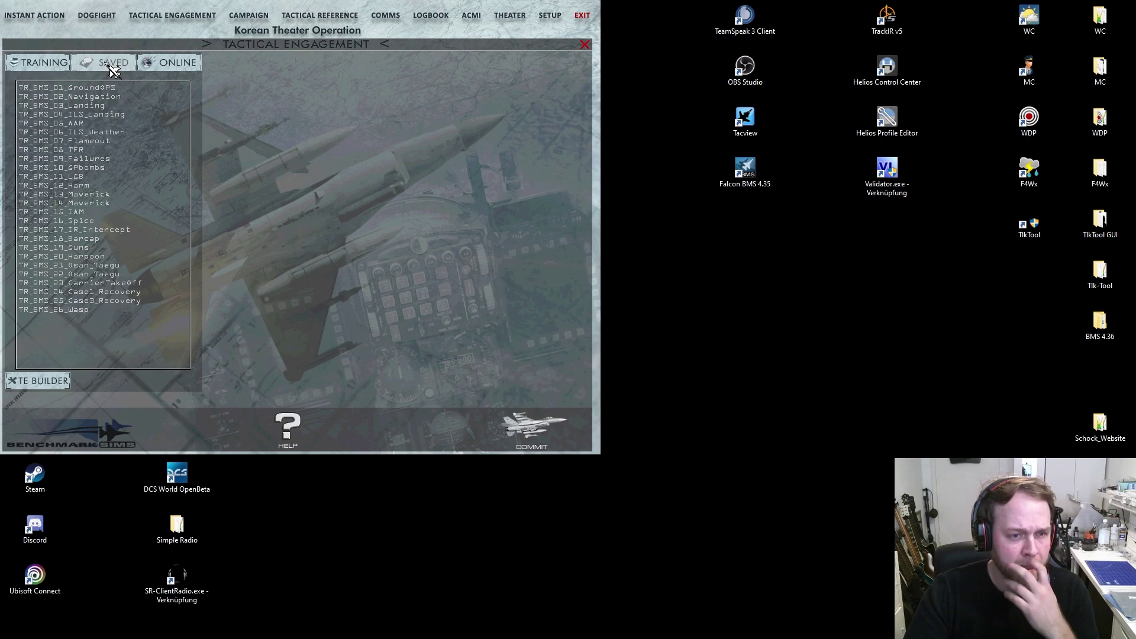
{"action": "left_click", "coordinate": [248, 18]}
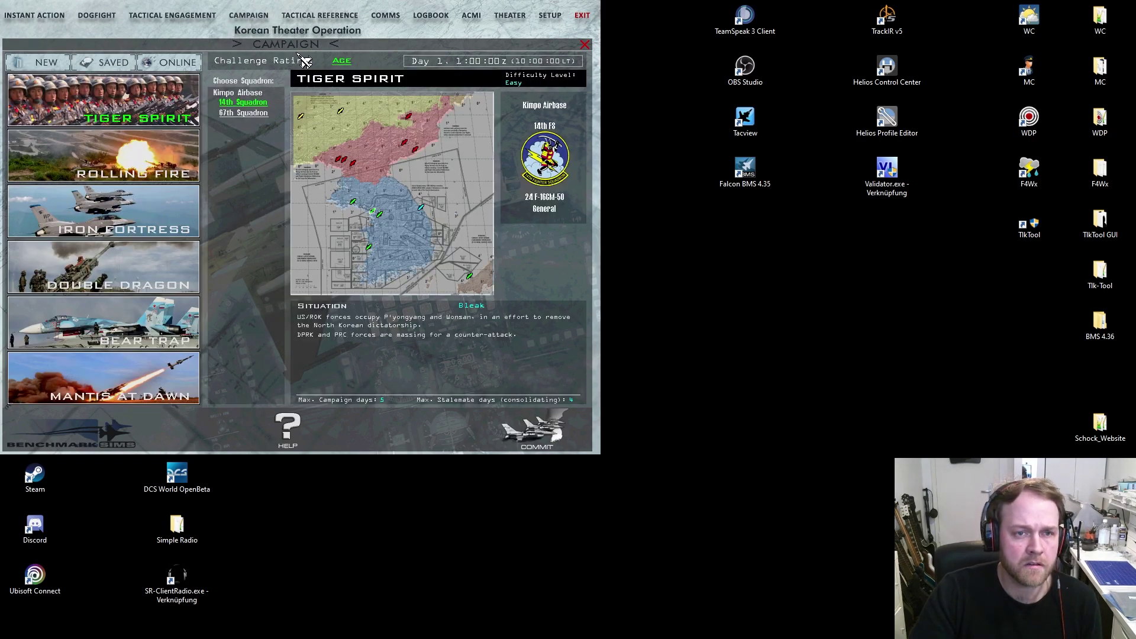
{"action": "left_click", "coordinate": [583, 47]}
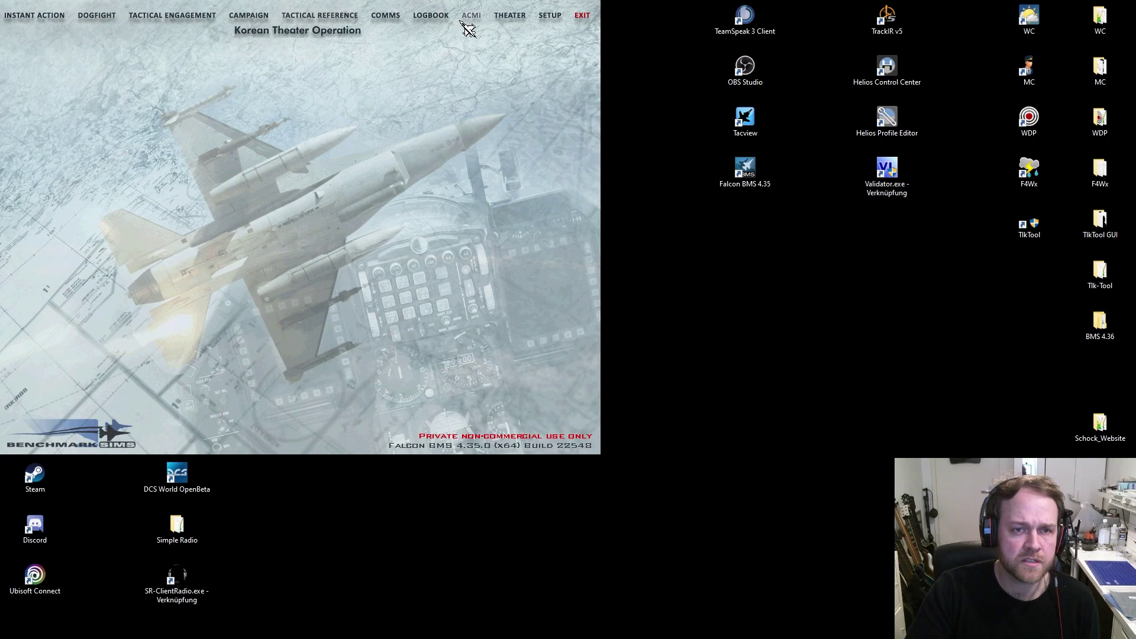
{"action": "left_click", "coordinate": [34, 19]}
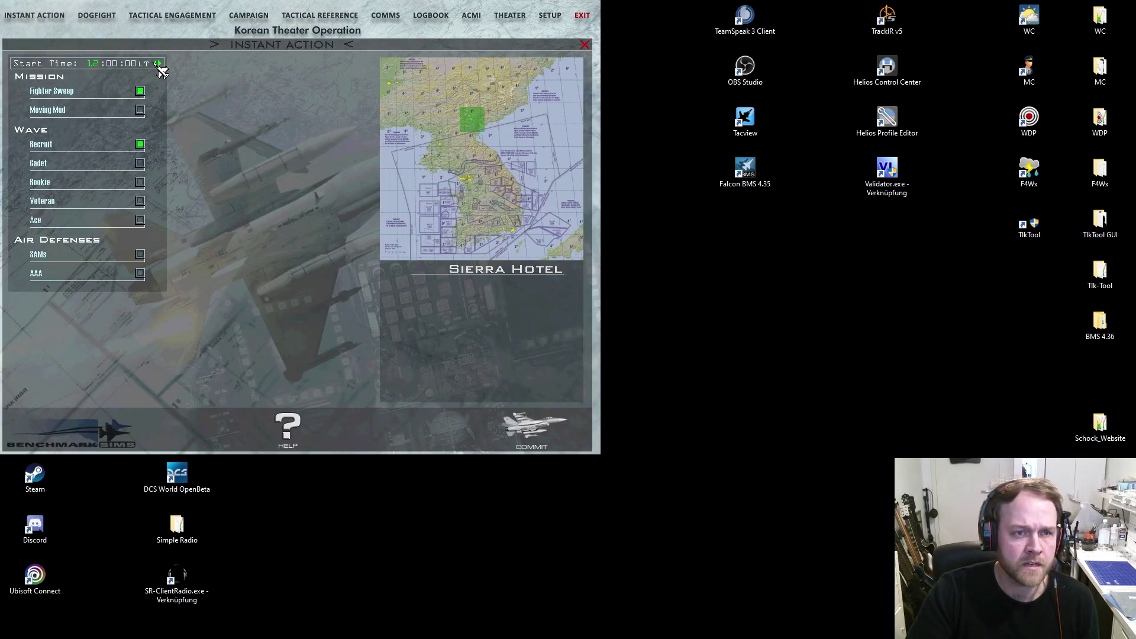
Step: Commit to the saved "-1- Furball" dogfight and enter it in the F-16CM
{"action": "left_click", "coordinate": [95, 17]}
{"action": "left_click", "coordinate": [65, 88]}
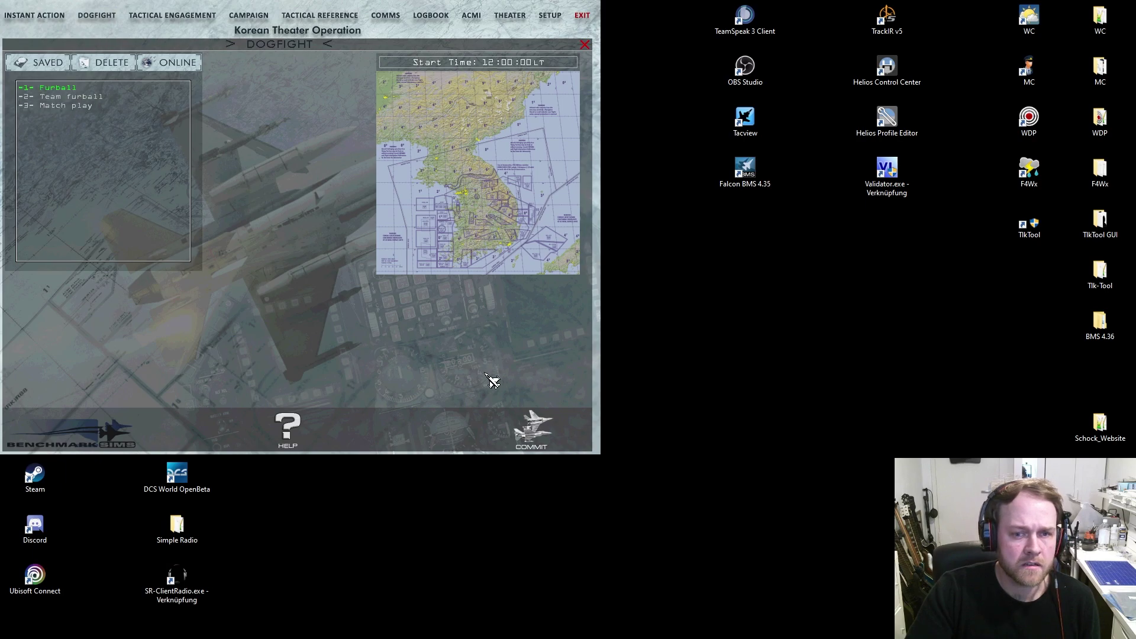
{"action": "left_click", "coordinate": [535, 434]}
{"action": "left_click", "coordinate": [82, 102]}
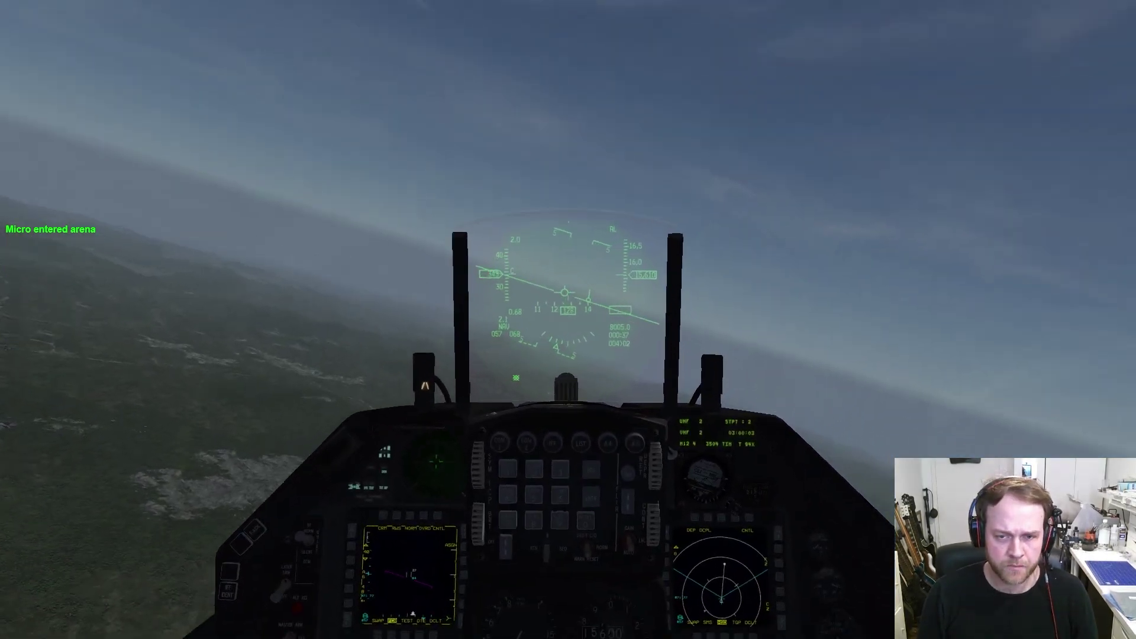
Step: Check the cockpit view briefly in flight, then leave the furball for the debriefing
{"action": "key", "text": "alt+F1"}
{"action": "key", "text": "alt+F1"}
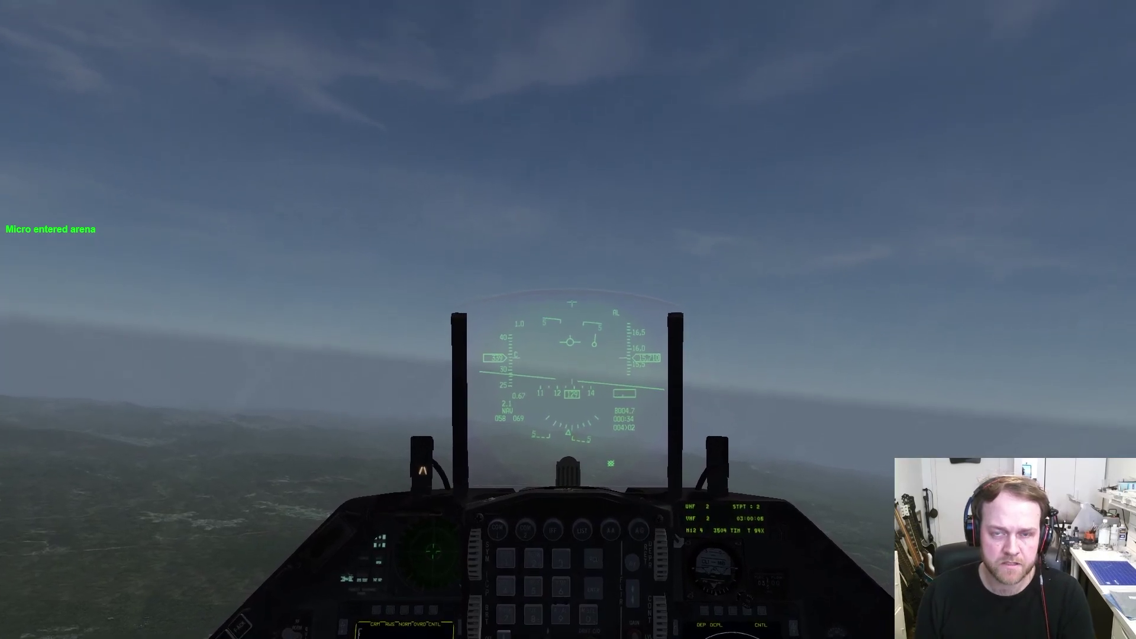
{"action": "key", "text": "Escape"}
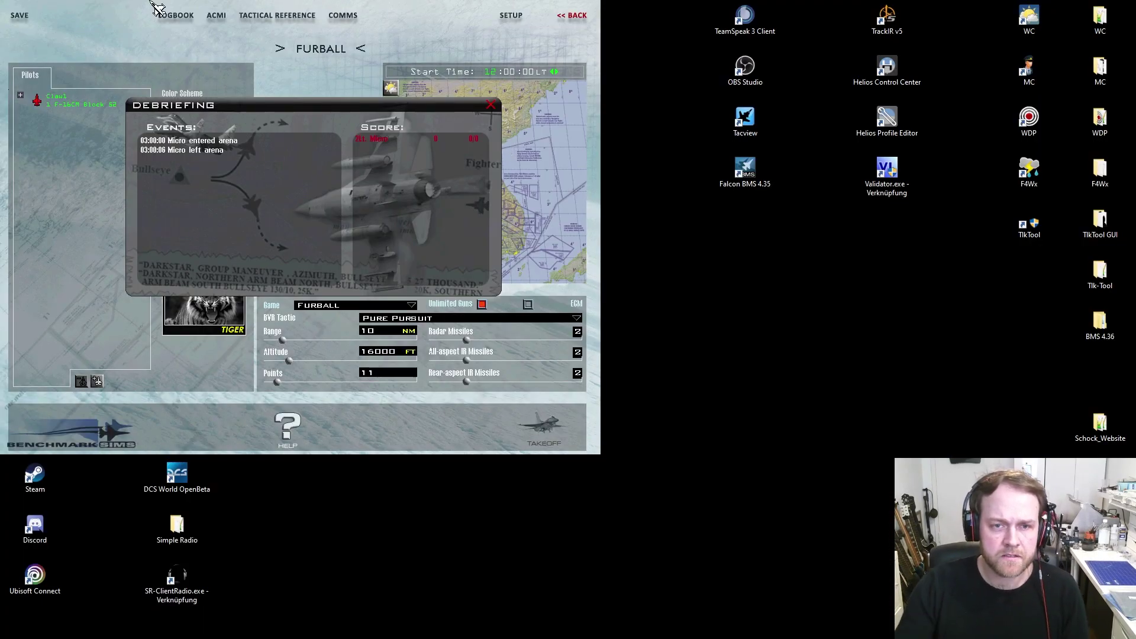
Step: Close the furball debriefing and leave the dogfight setup for the main menu
{"action": "left_click", "coordinate": [491, 105]}
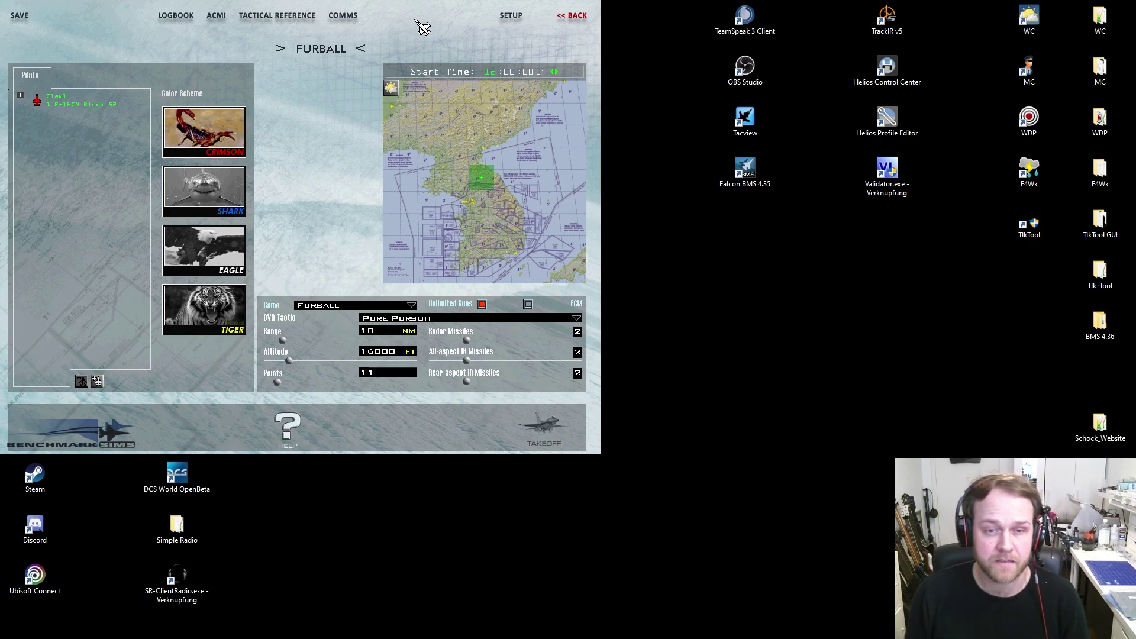
{"action": "left_click", "coordinate": [580, 21]}
{"action": "left_click", "coordinate": [584, 45]}
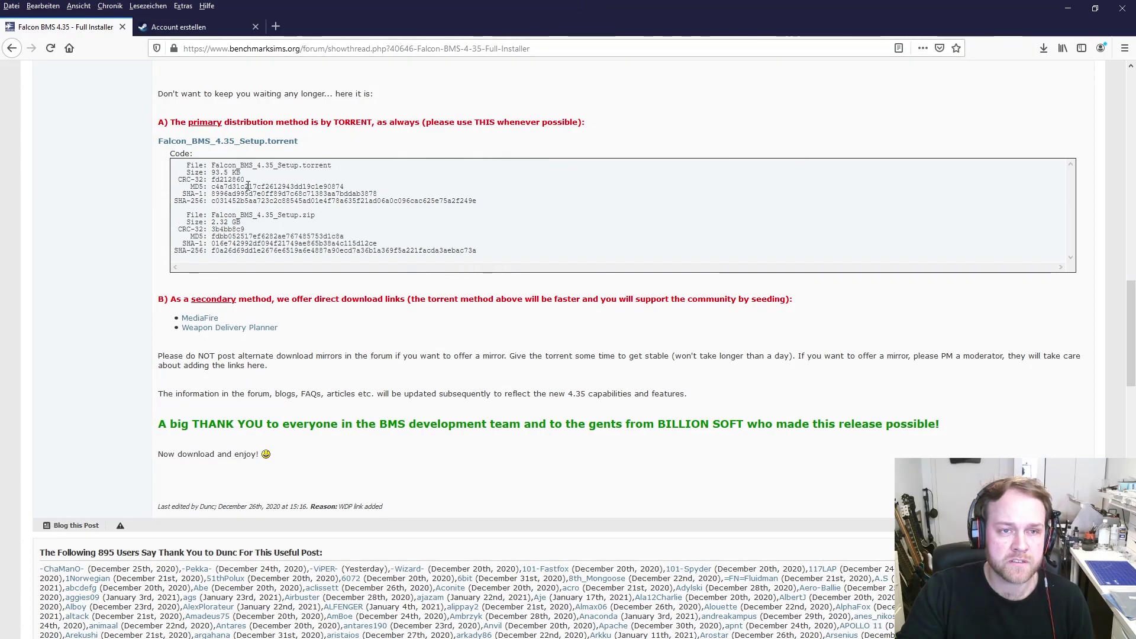
Step: Switch to Firefox and look at the Benchmark Sims forum overview and home page, then return to the Falcon BMS main menu
{"action": "scroll", "coordinate": [248, 189], "scroll_direction": "up", "scroll_amount": 15}
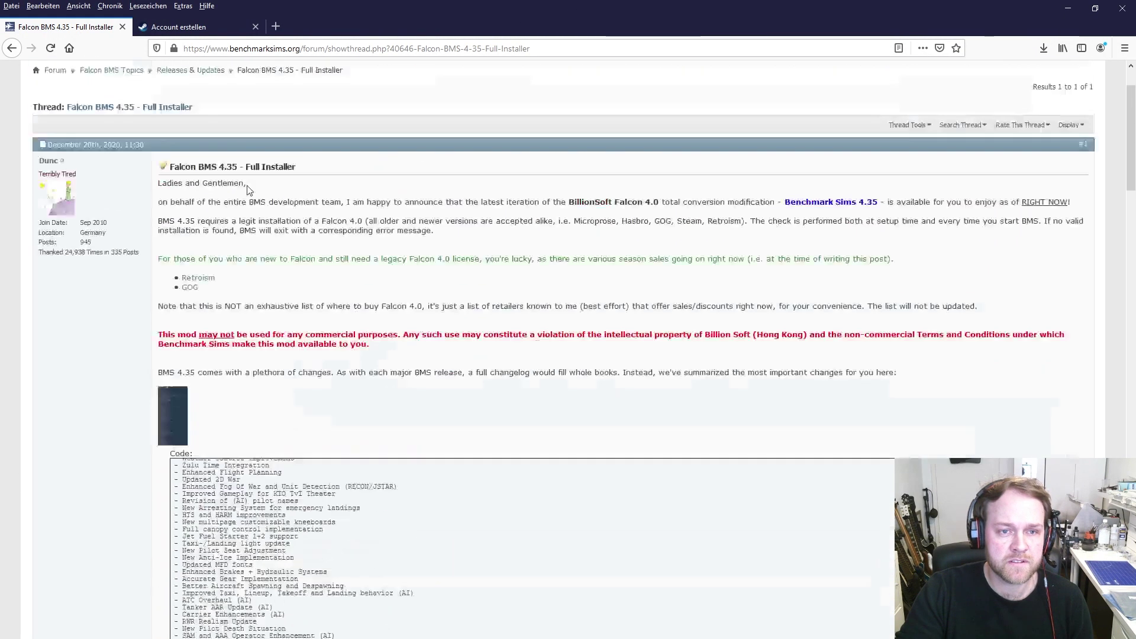
{"action": "left_click", "coordinate": [102, 104]}
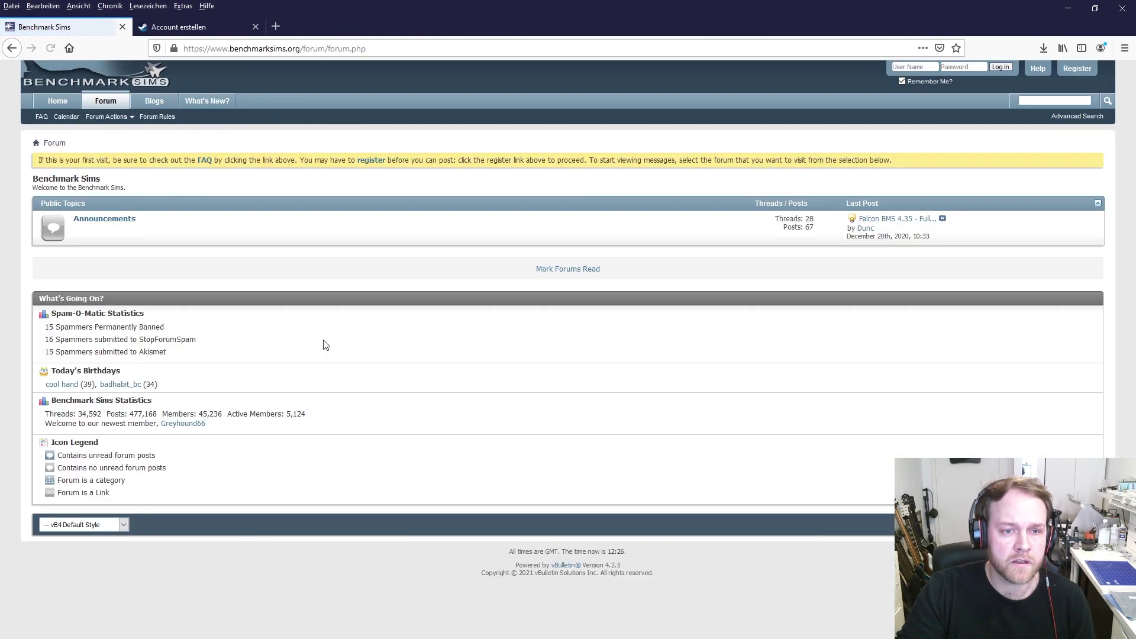
{"action": "left_click", "coordinate": [58, 101]}
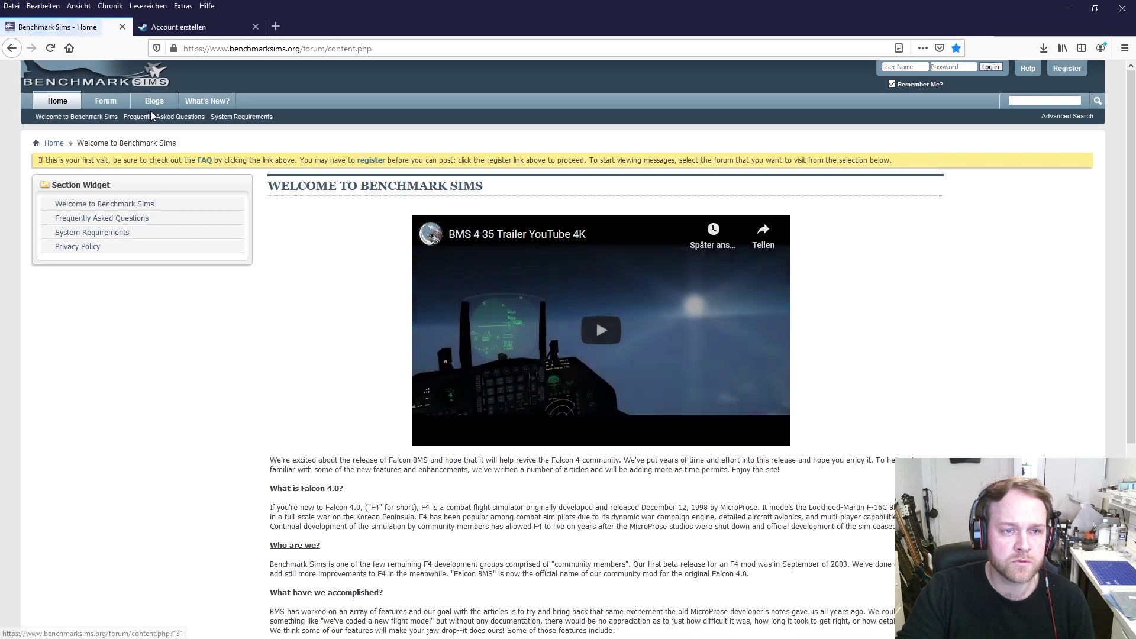
{"action": "left_click", "coordinate": [119, 102]}
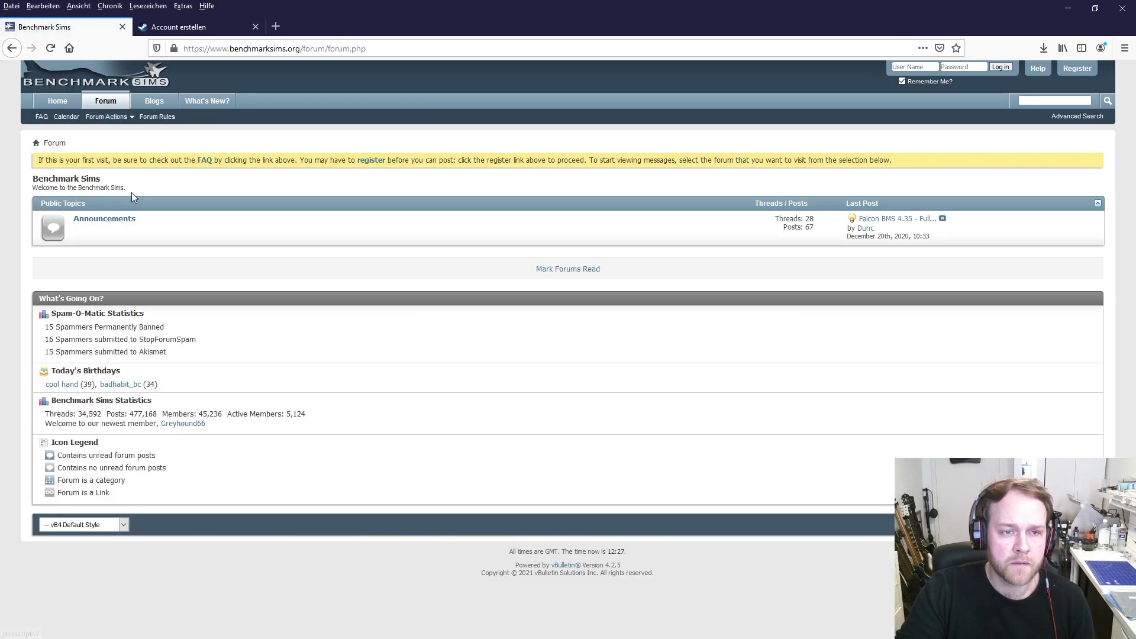
{"action": "left_click", "coordinate": [11, 48]}
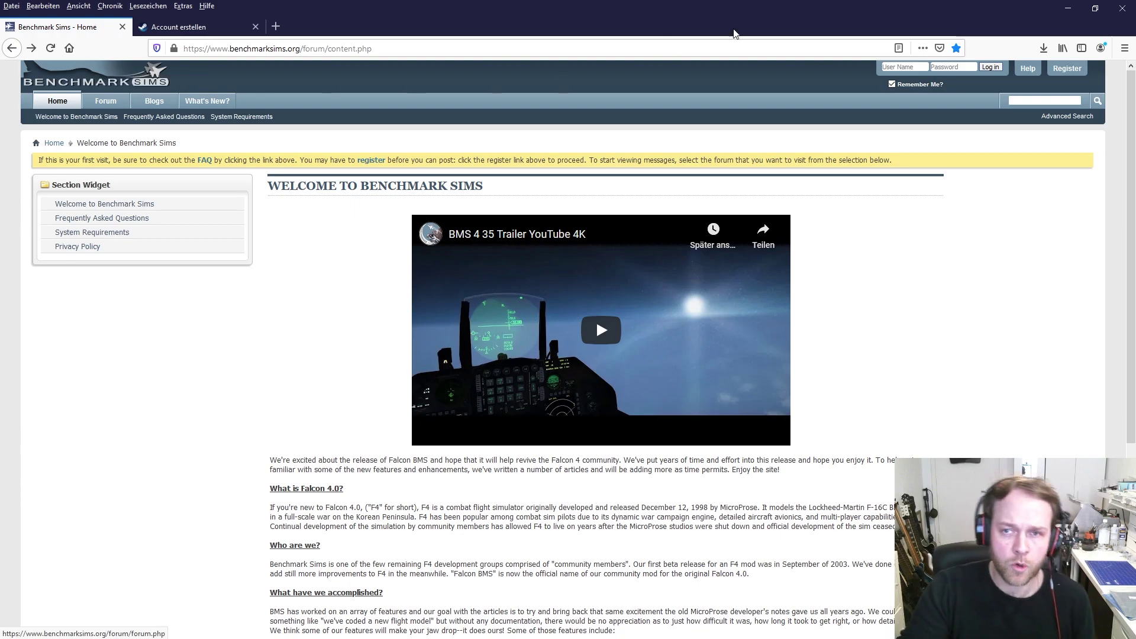
{"action": "left_click", "coordinate": [1059, 7]}
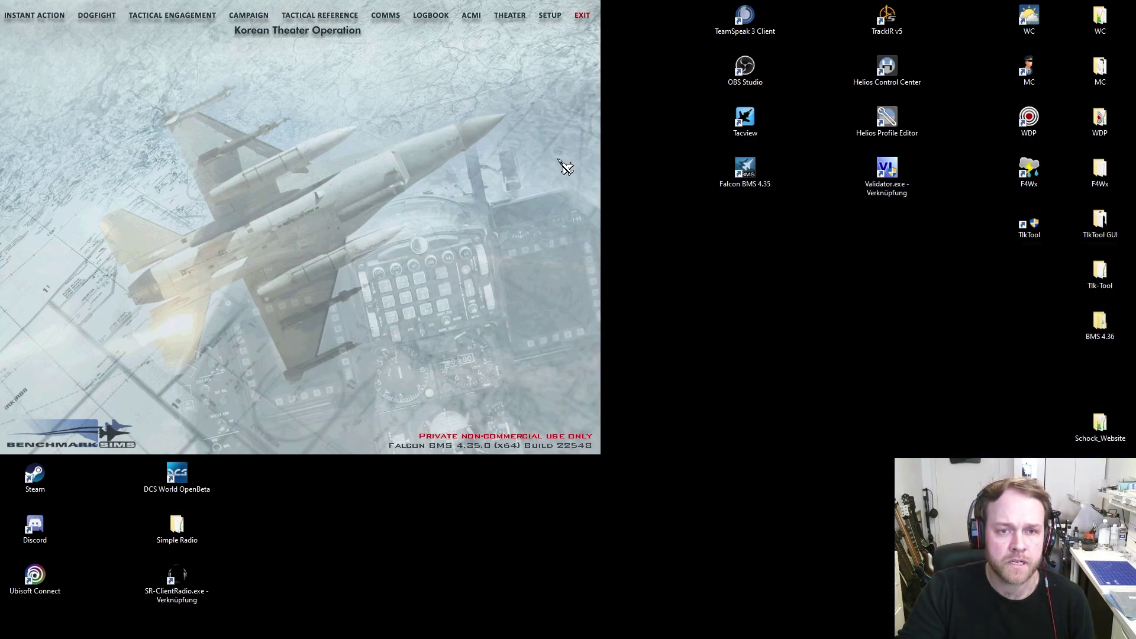